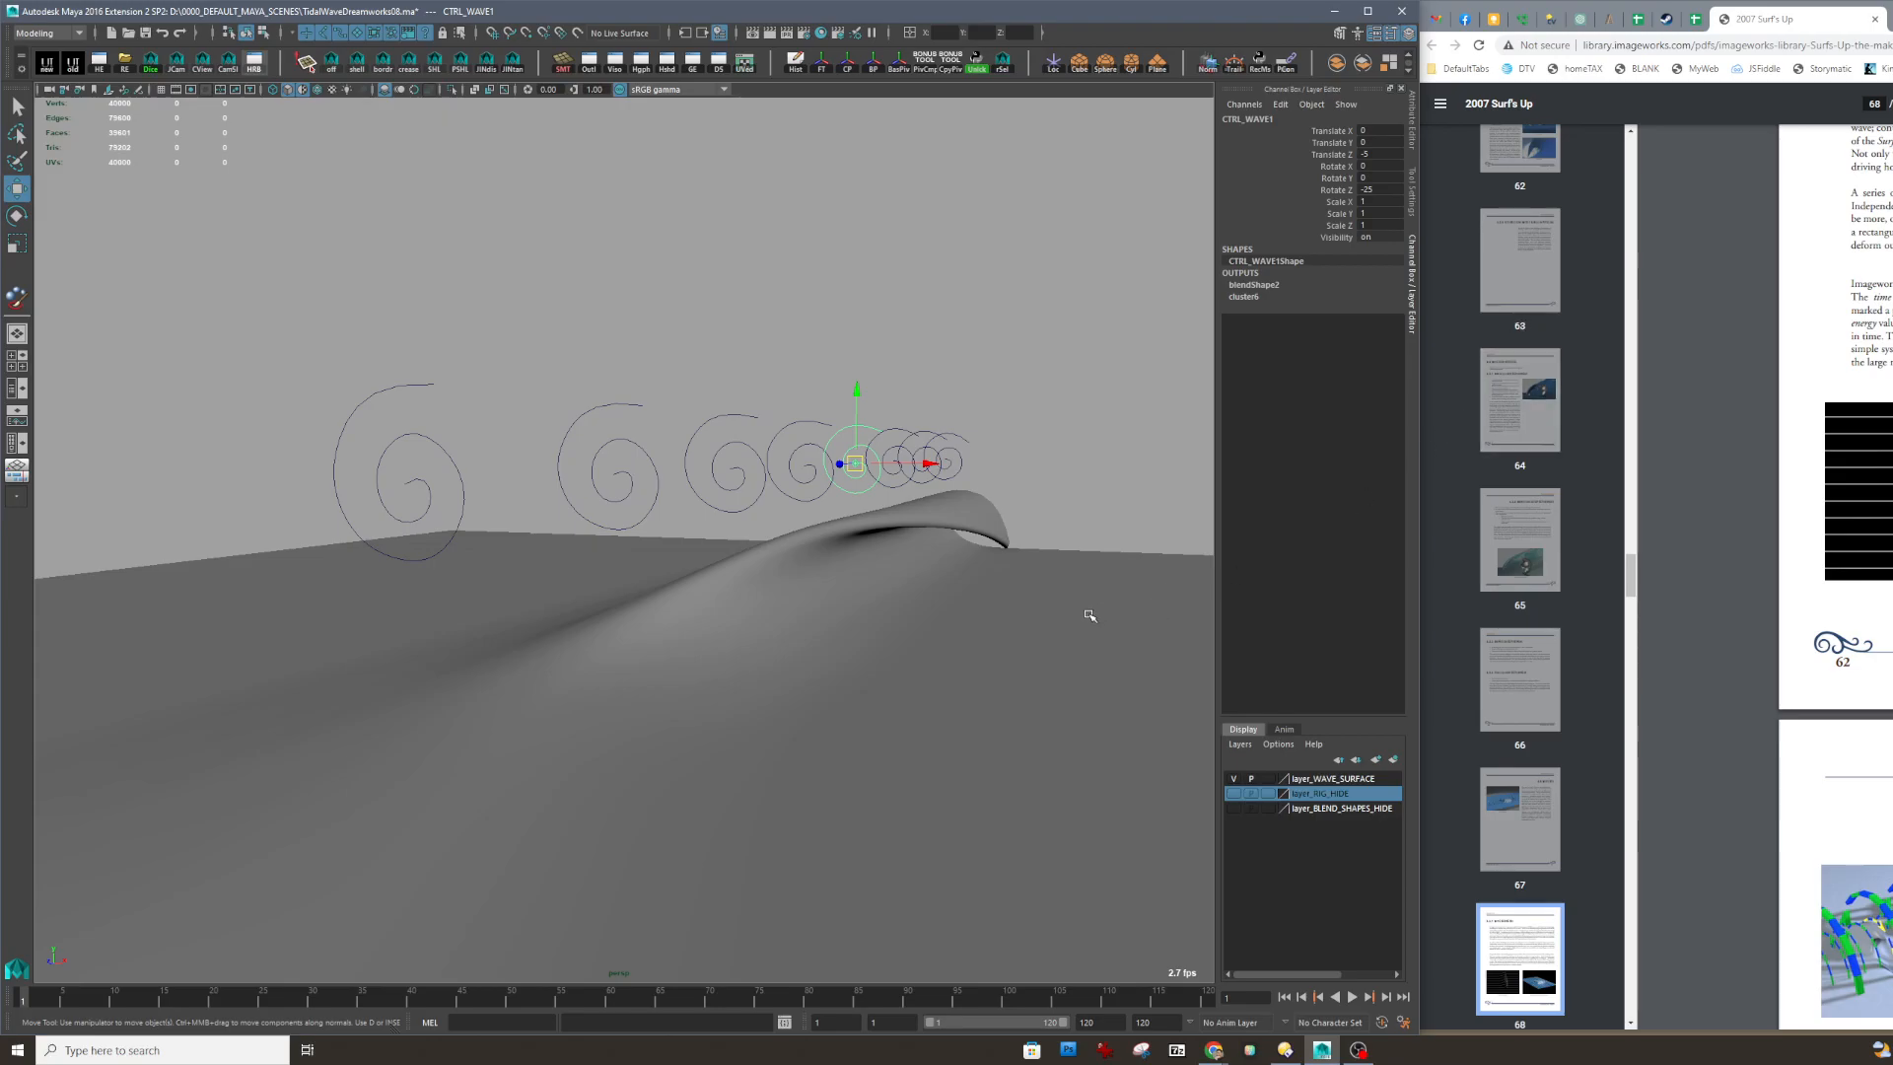
key(alt+Tab)
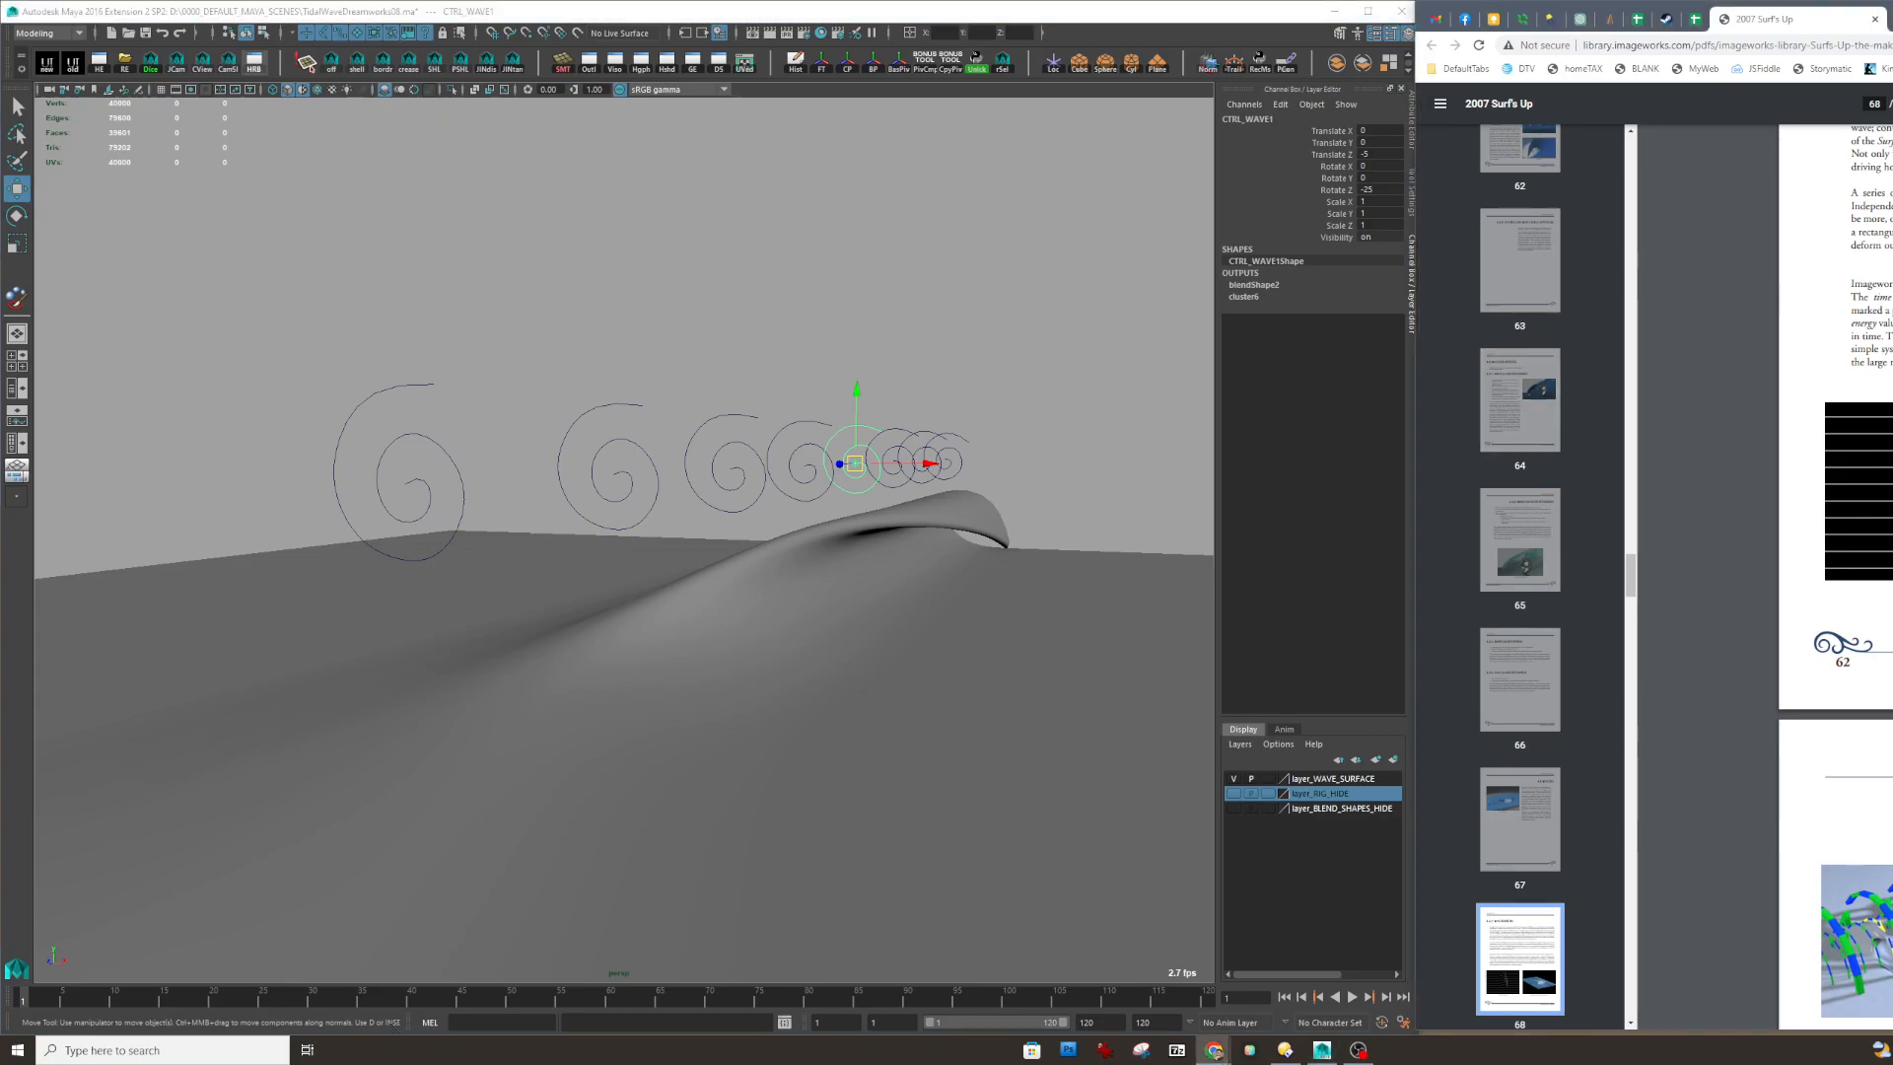
alt+drag(942, 572, 951, 628)
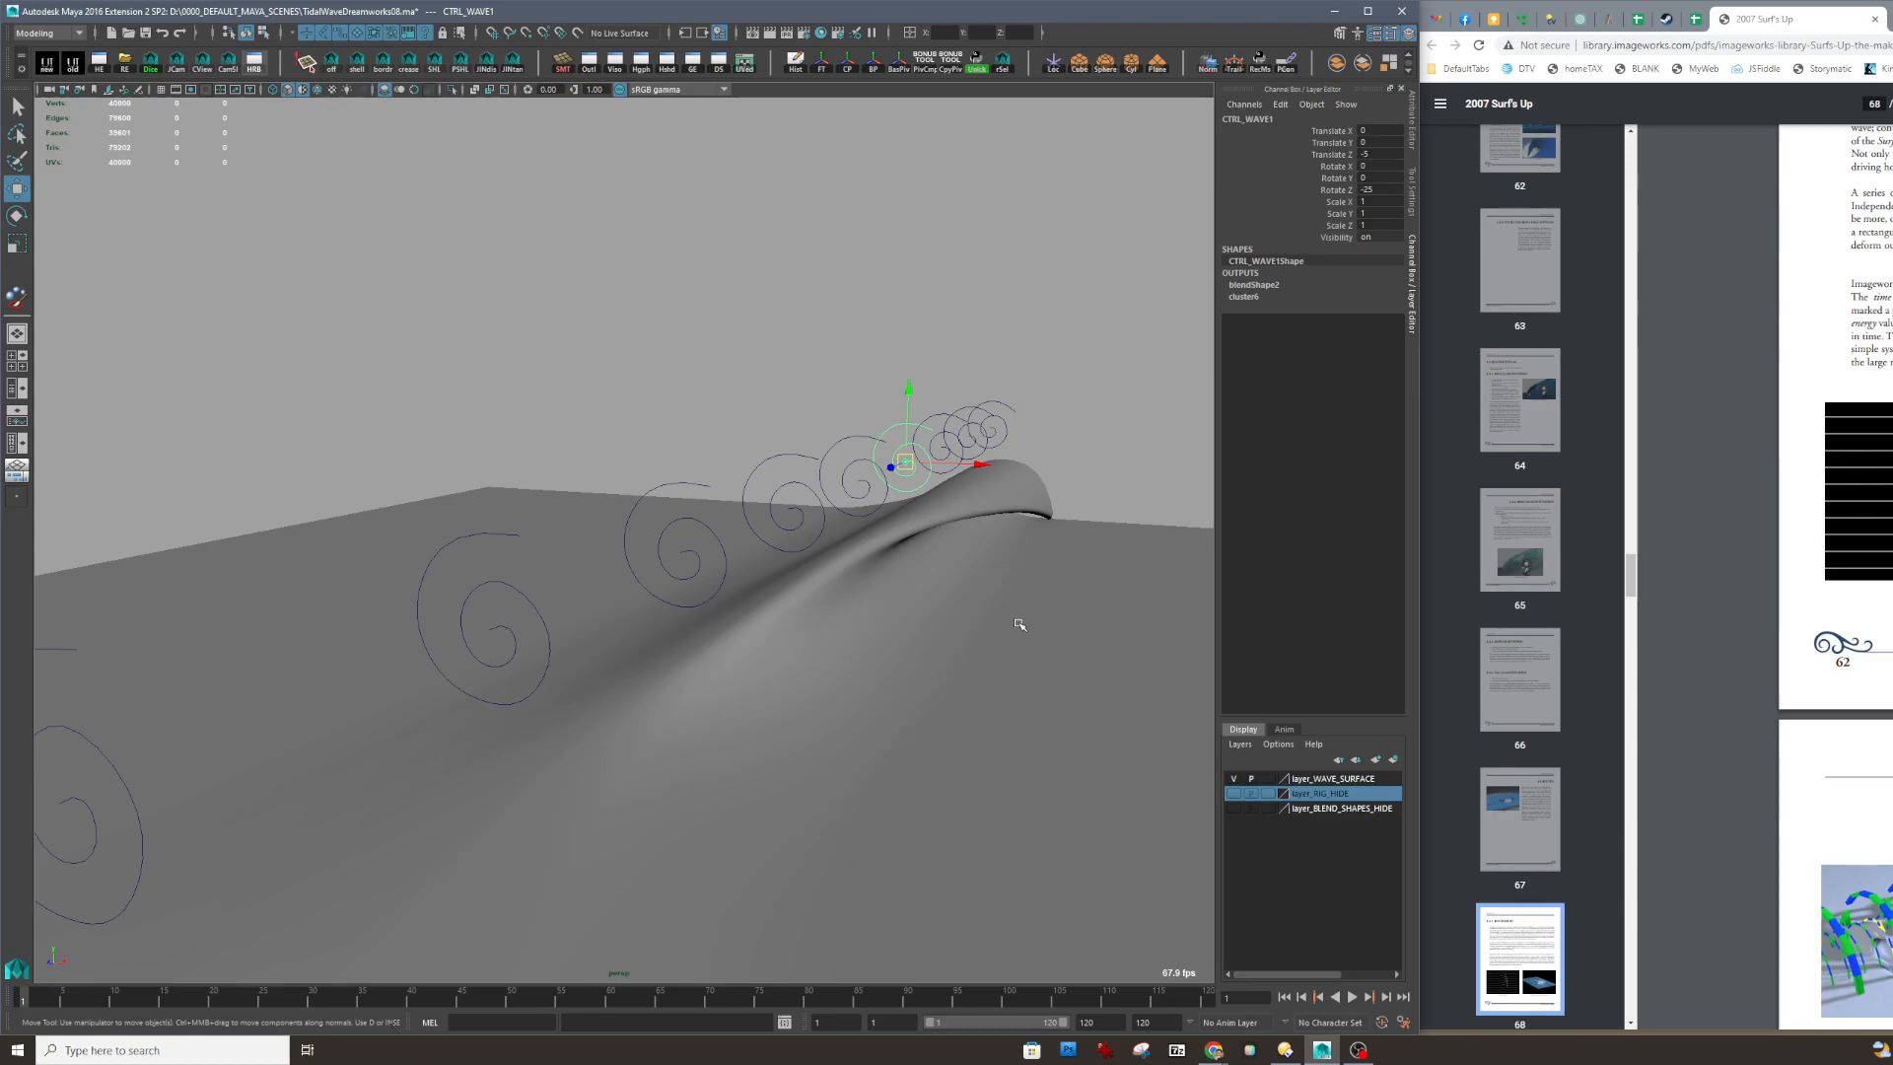
alt+middle_drag(927, 648, 919, 659)
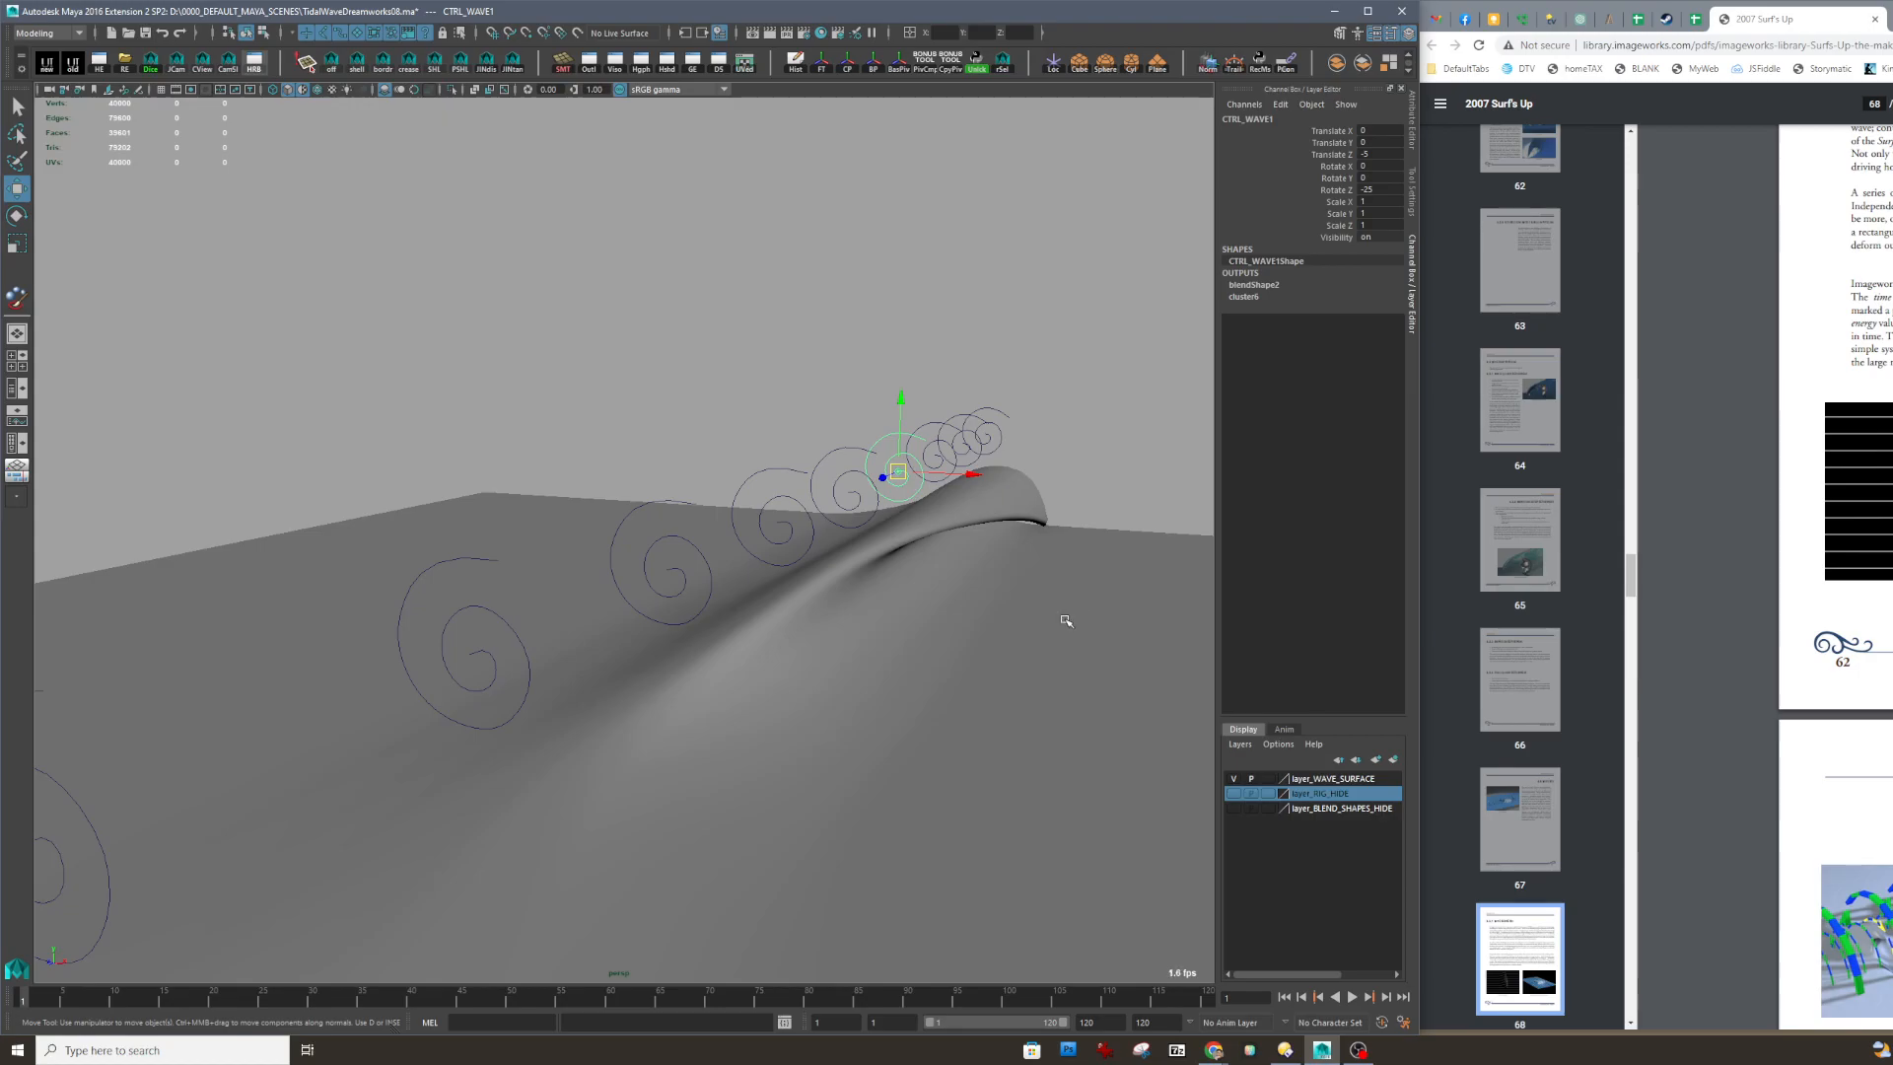
alt+middle_drag(1018, 631, 1026, 618)
alt+drag(1026, 617, 1121, 597)
Step: Switch to the browser and read sections 4.4.1 Wave Geometry and 4.4.2 Animation Controls of the Surf's Up PDF
drag(1892, 17, 1154, 68)
scroll(1096, 539, down, 5)
scroll(1096, 539, up, 5)
scroll(1096, 539, up, 4)
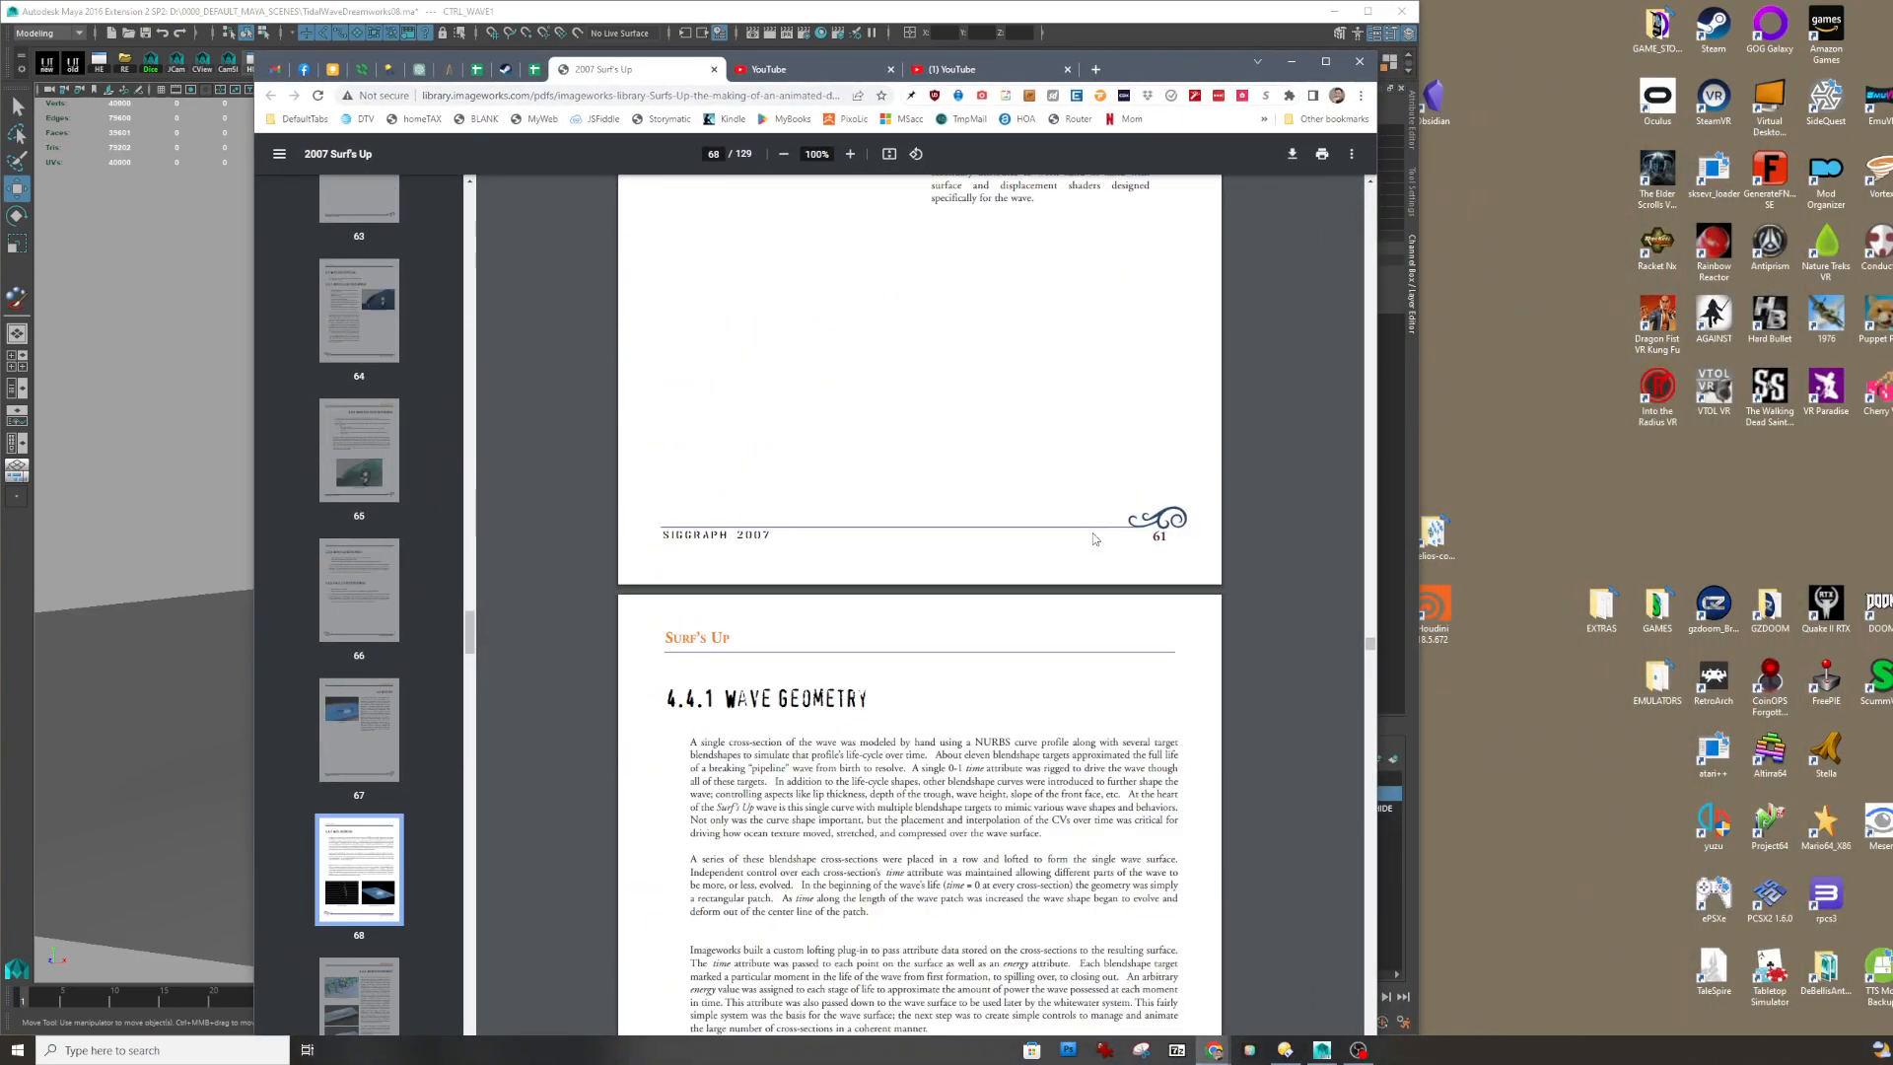
scroll(1096, 540, down, 2)
scroll(1104, 580, up, 2)
scroll(1206, 753, down, 10)
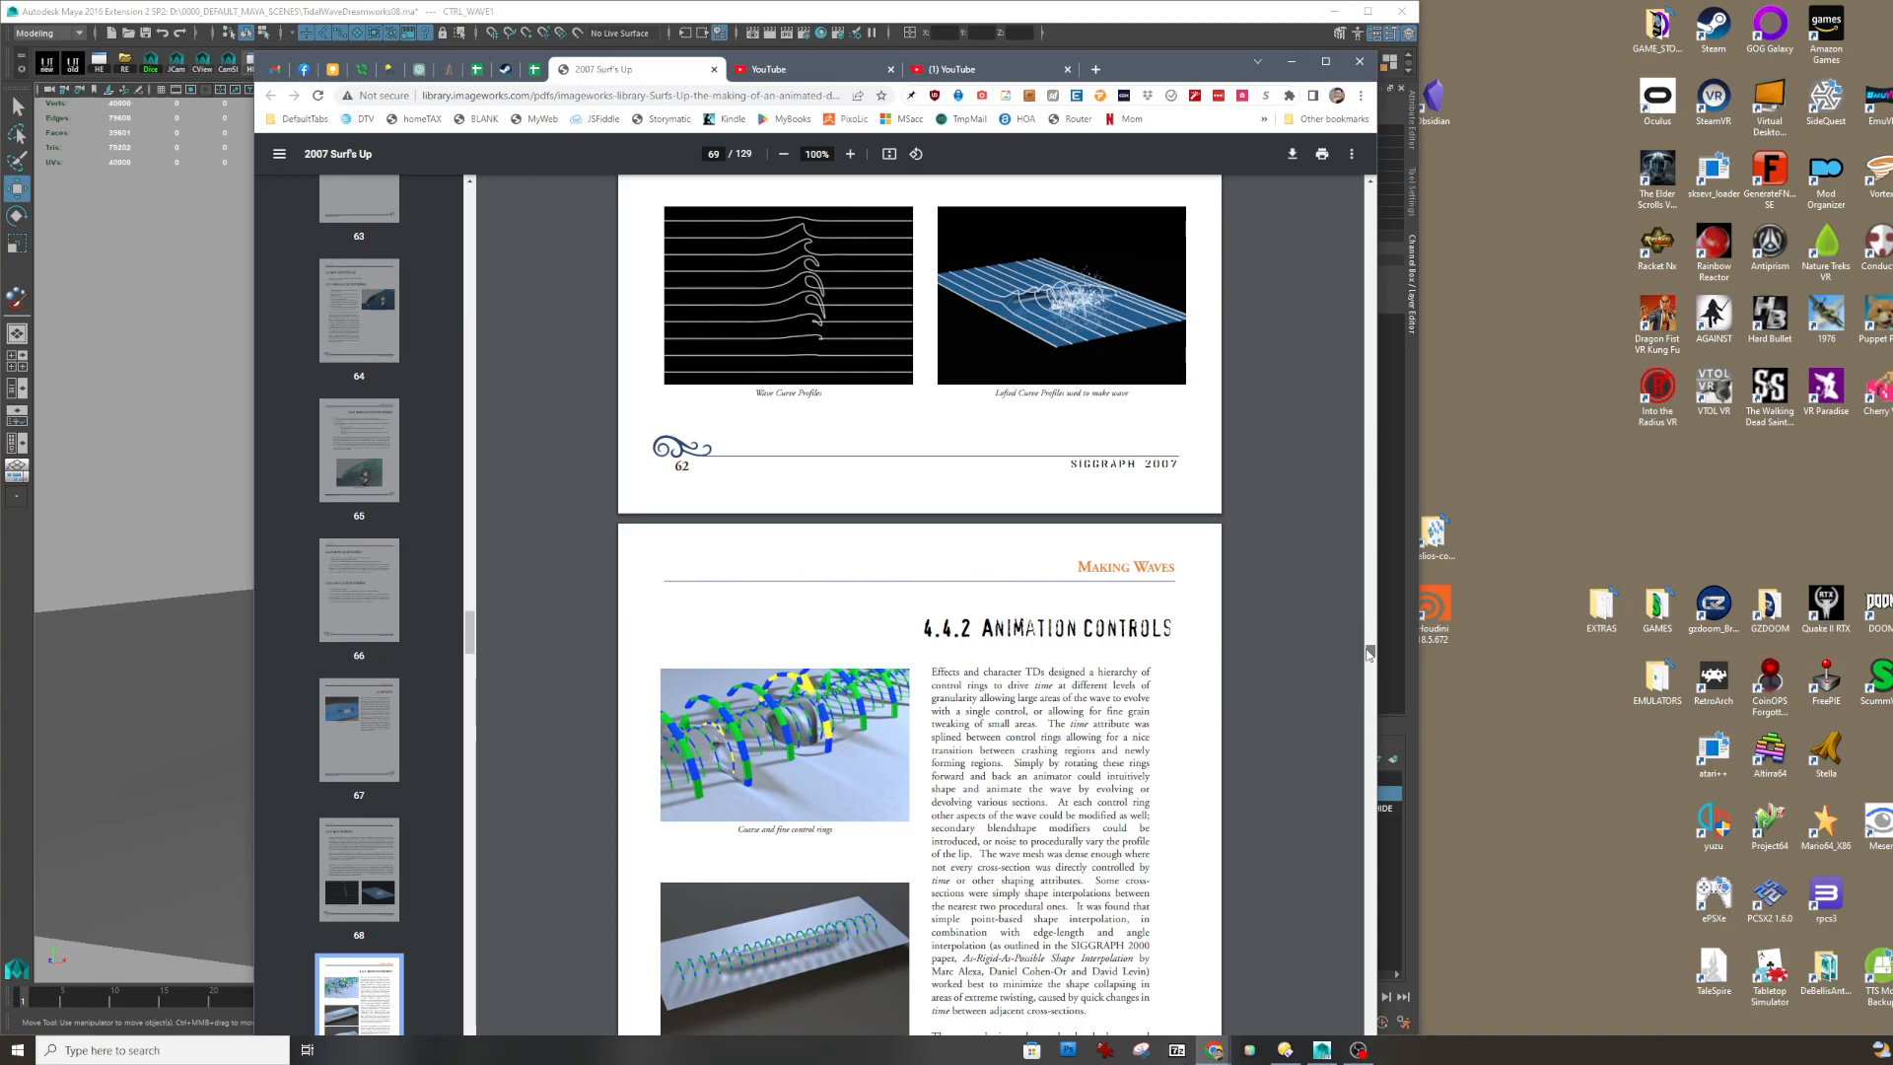
drag(1370, 653, 1369, 655)
drag(1151, 79, 1892, 212)
Step: Select all the spiral wave controls and rotate them together about Z, bringing CTRL_WAVE4 to about -38 degrees
alt+drag(1160, 628, 867, 611)
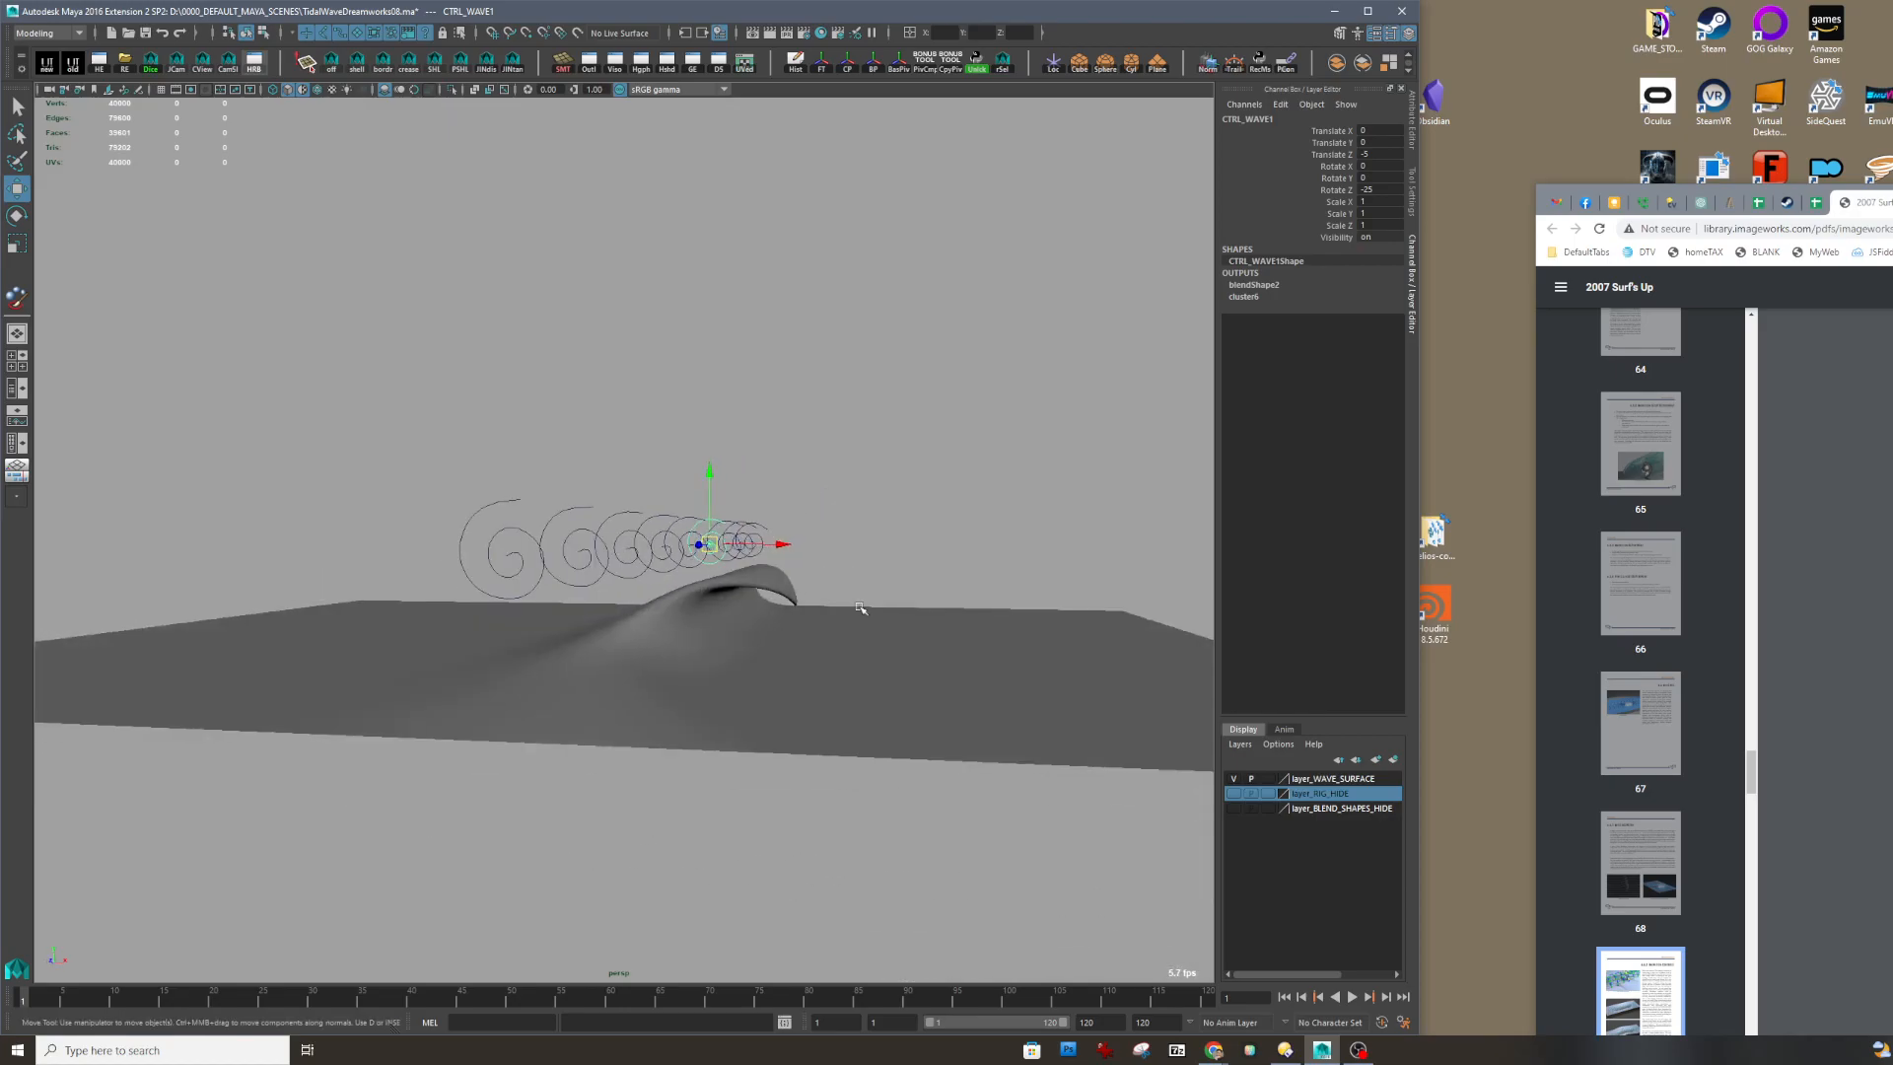
drag(809, 542, 866, 530)
key(e)
alt+drag(923, 589, 900, 642)
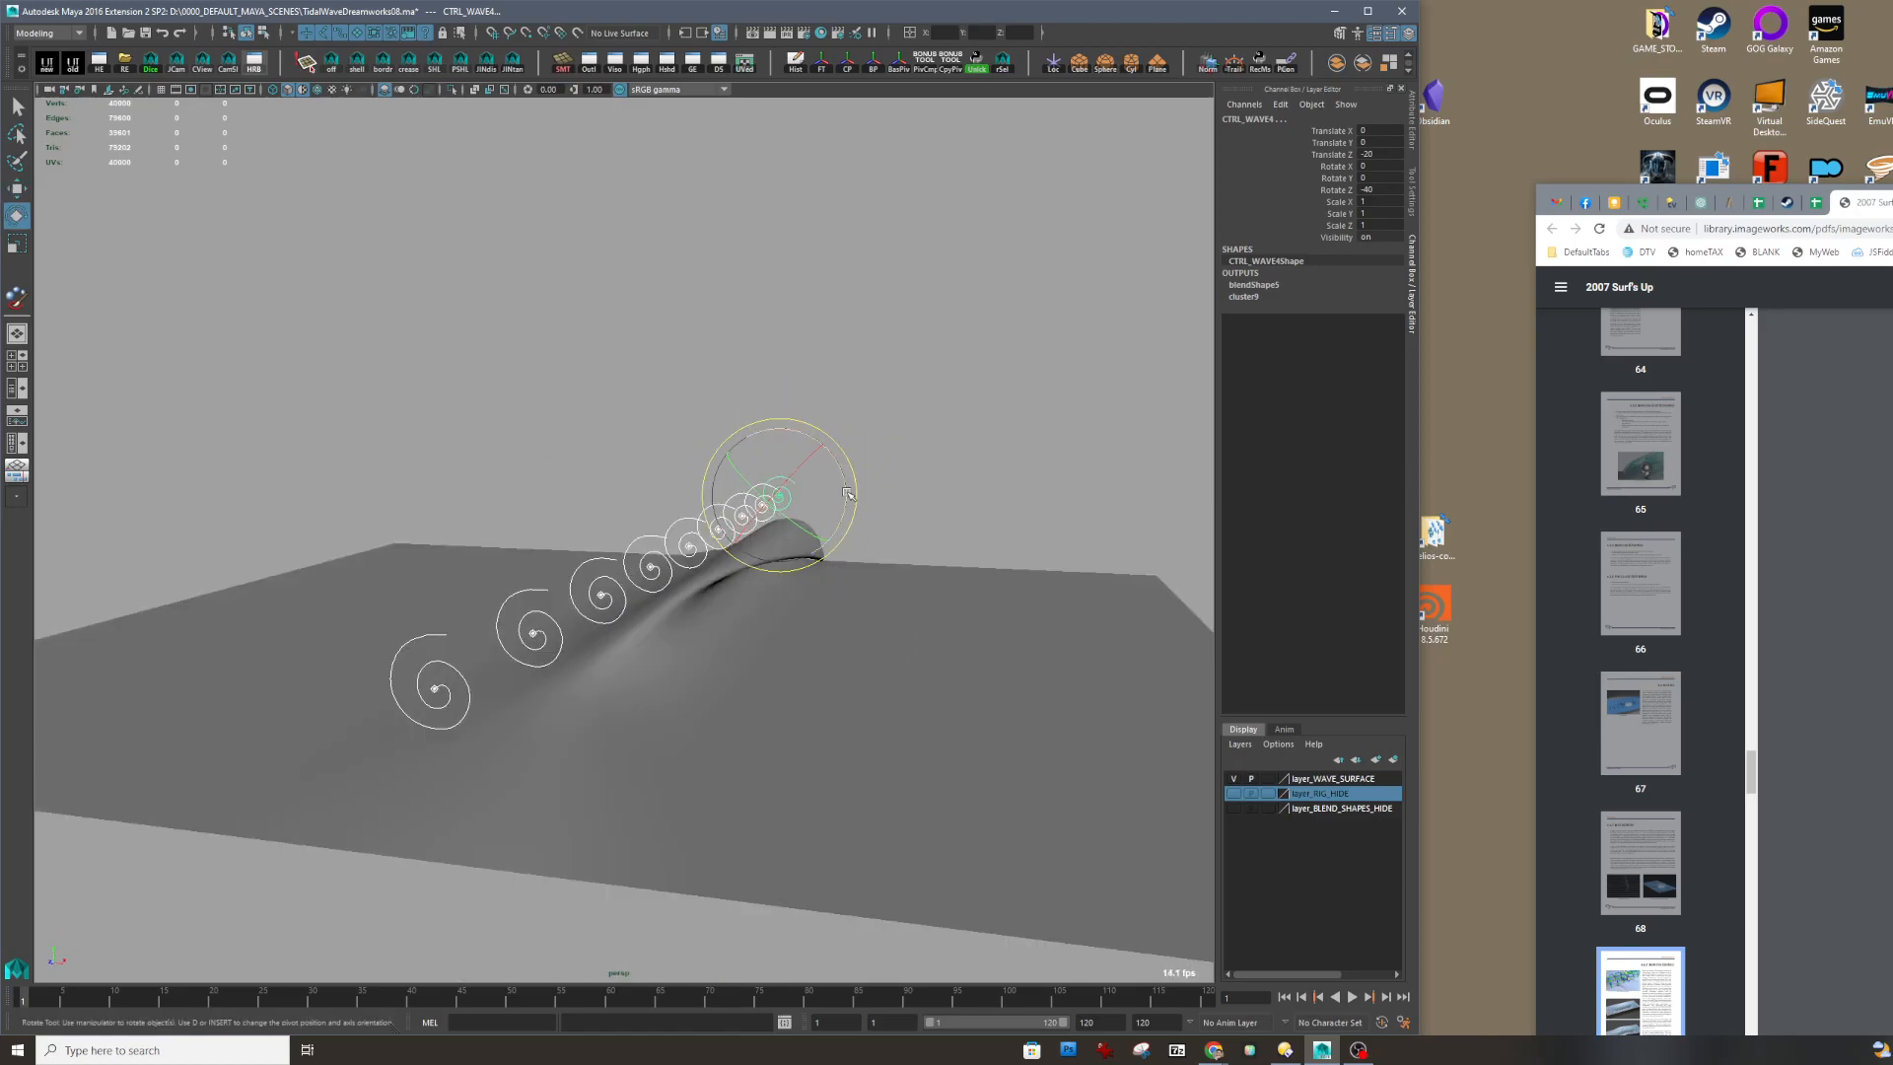
drag(848, 493, 838, 501)
alt+drag(865, 603, 864, 507)
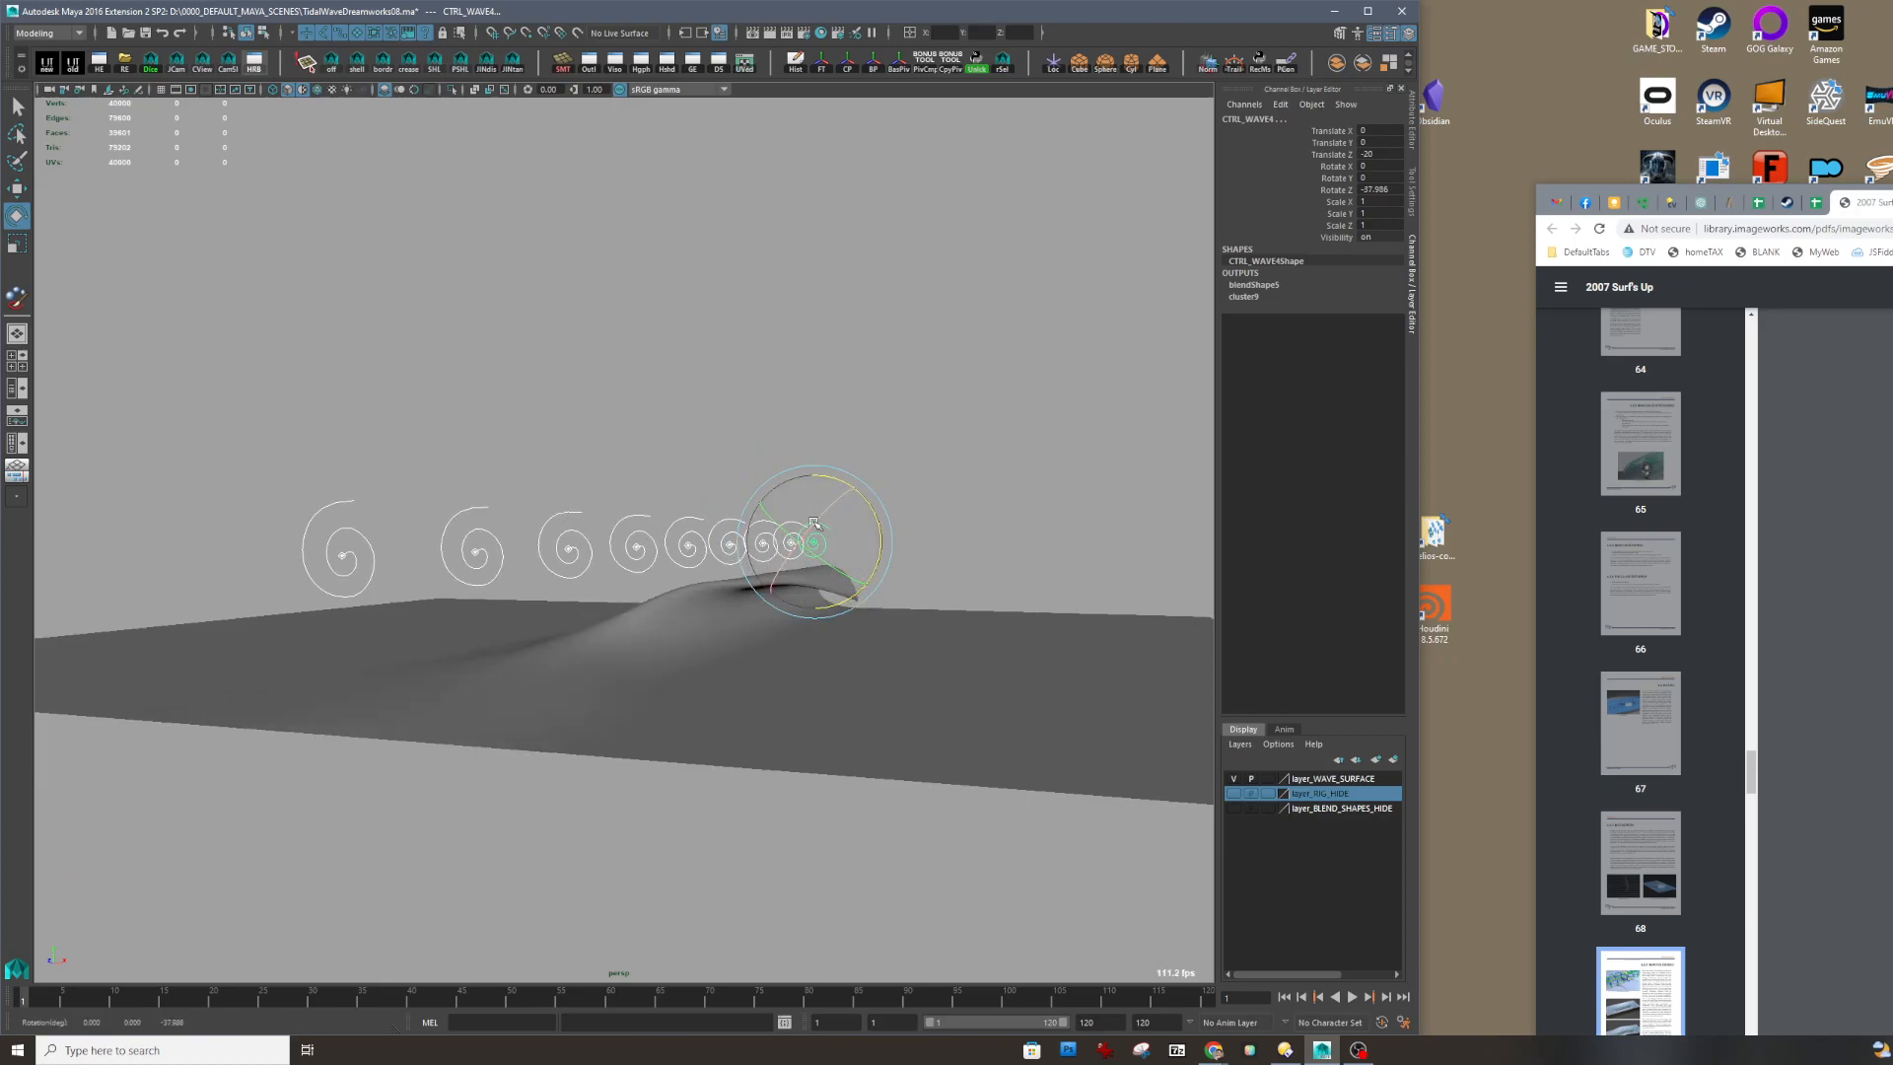
Step: Select a single spiral control along the wave crest and rotate it
alt+drag(953, 646, 895, 594)
key(q)
click(752, 504)
key(w)
key(e)
drag(822, 493, 870, 595)
Step: Rotate the CTRL_WAVE7 spiral about Z to about -22 degrees to curl its section of the wave
click(604, 582)
alt+drag(671, 616, 672, 561)
mouse_move(841, 646)
alt+mouse_down()
mouse_move(809, 632)
mouse_move(840, 636)
alt+mouse_up()
drag(627, 532, 621, 521)
alt+drag(720, 646, 727, 650)
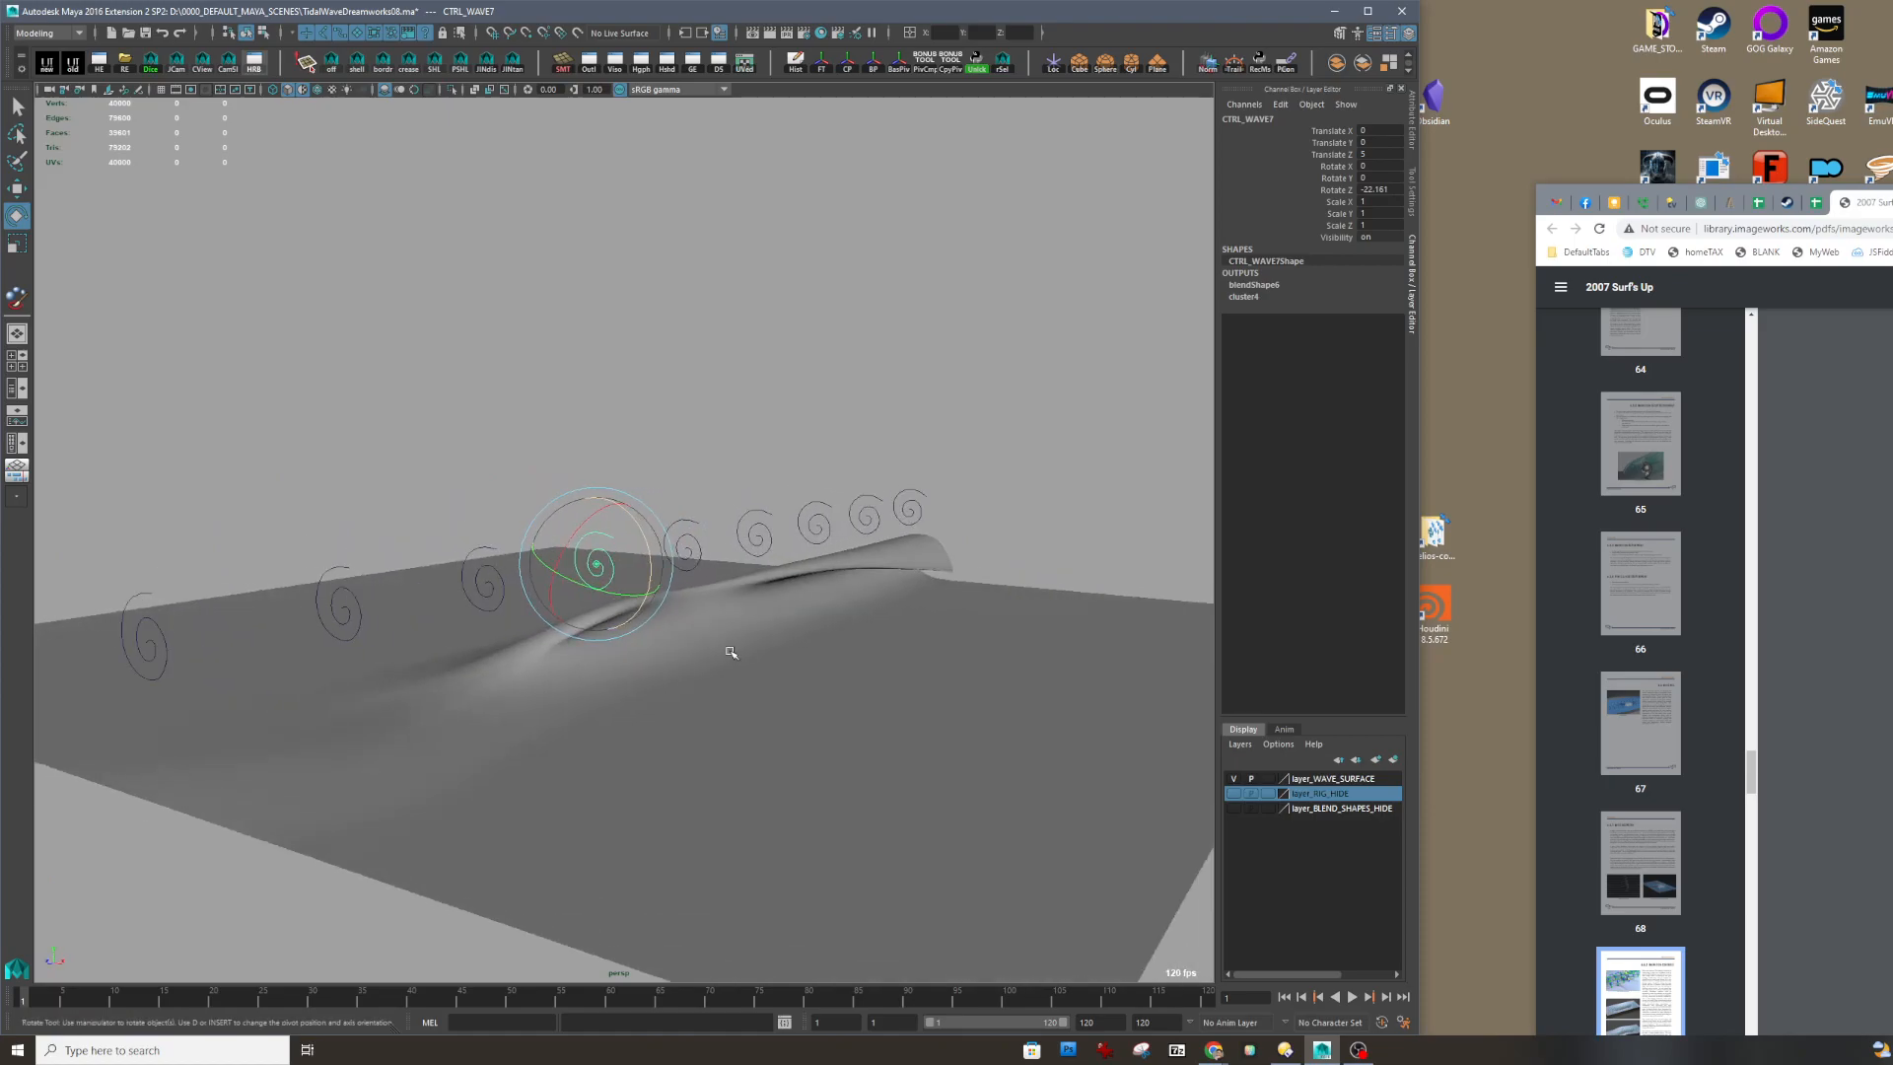
Step: Move the CTRL_WAVE8 spiral along X to about -1.18 to pull its wave section backward
click(695, 548)
alt+drag(695, 548, 750, 573)
key(w)
alt+drag(764, 595, 785, 629)
drag(764, 562, 703, 552)
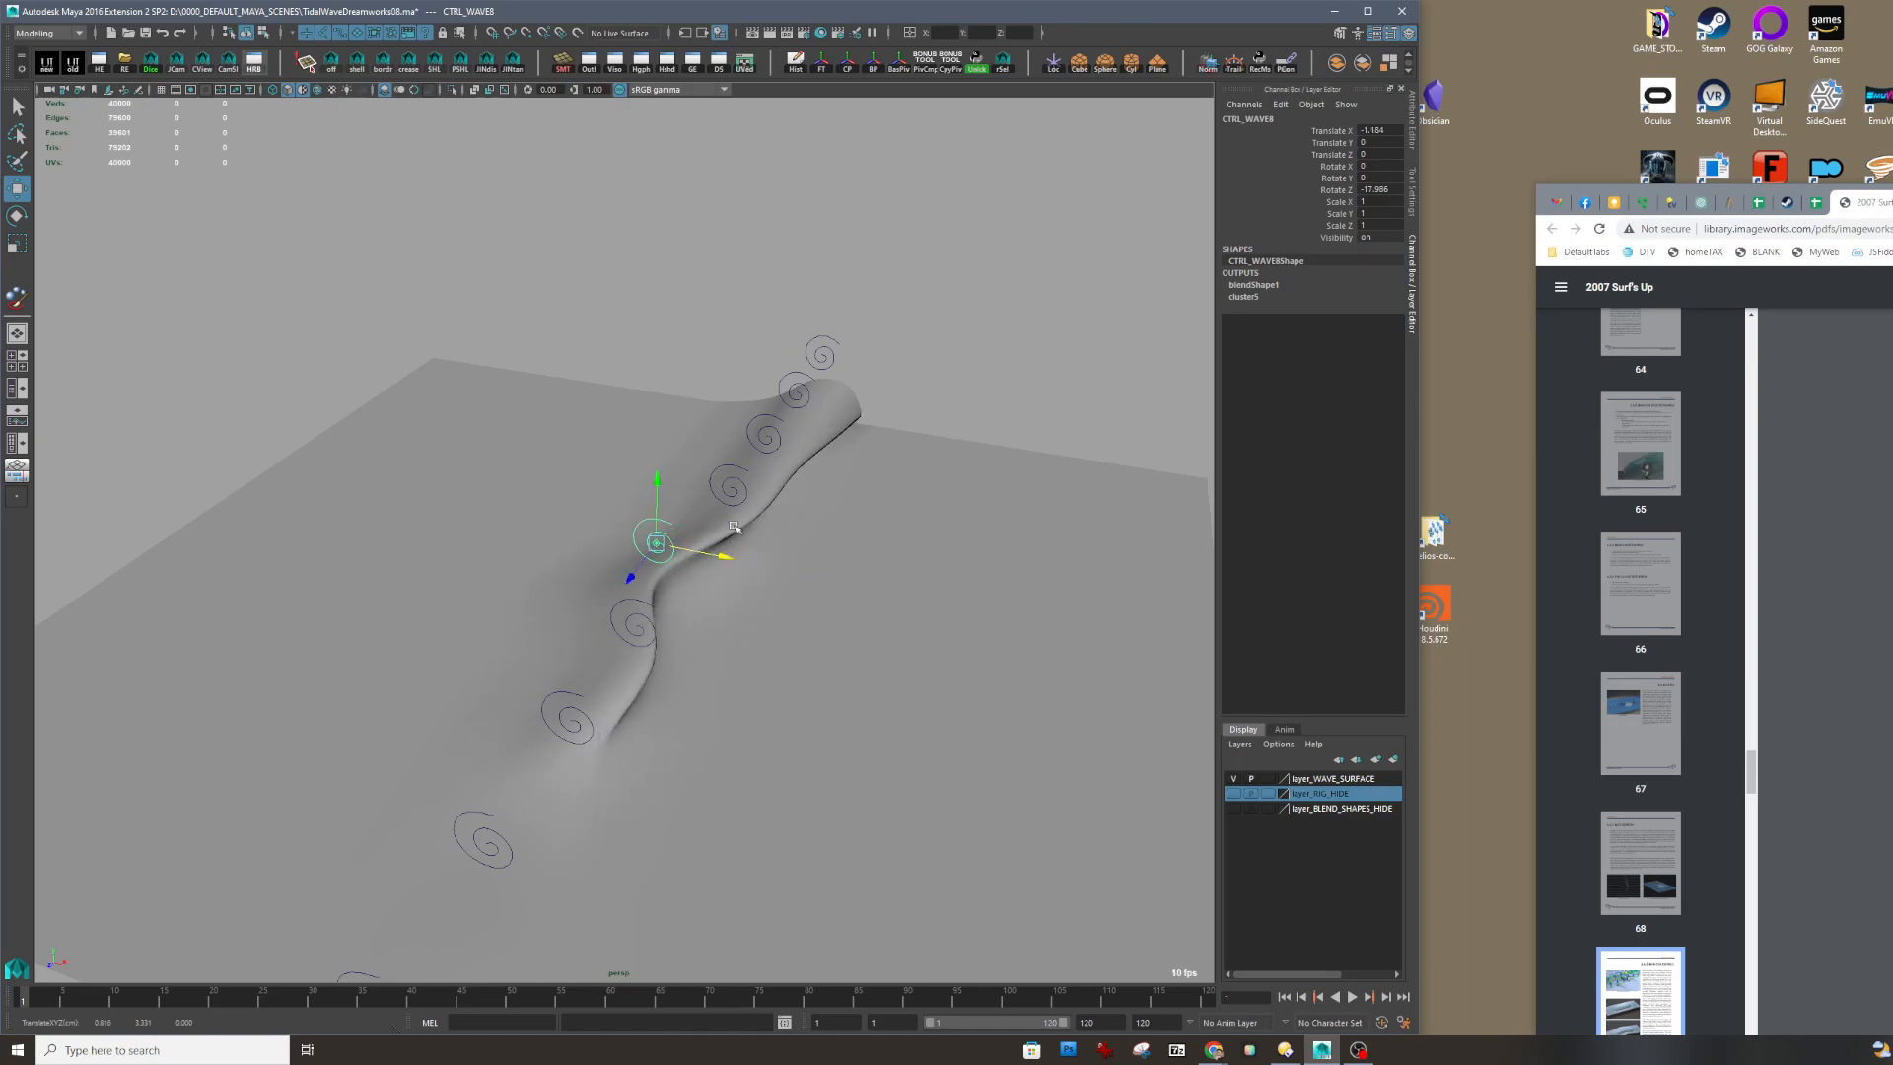
Step: Move the CTRL_WAVE1 spiral to about -1.22 in X and rotate it about Z to about -35 degrees
click(739, 484)
drag(774, 495, 762, 470)
key(e)
alt+drag(838, 573, 956, 622)
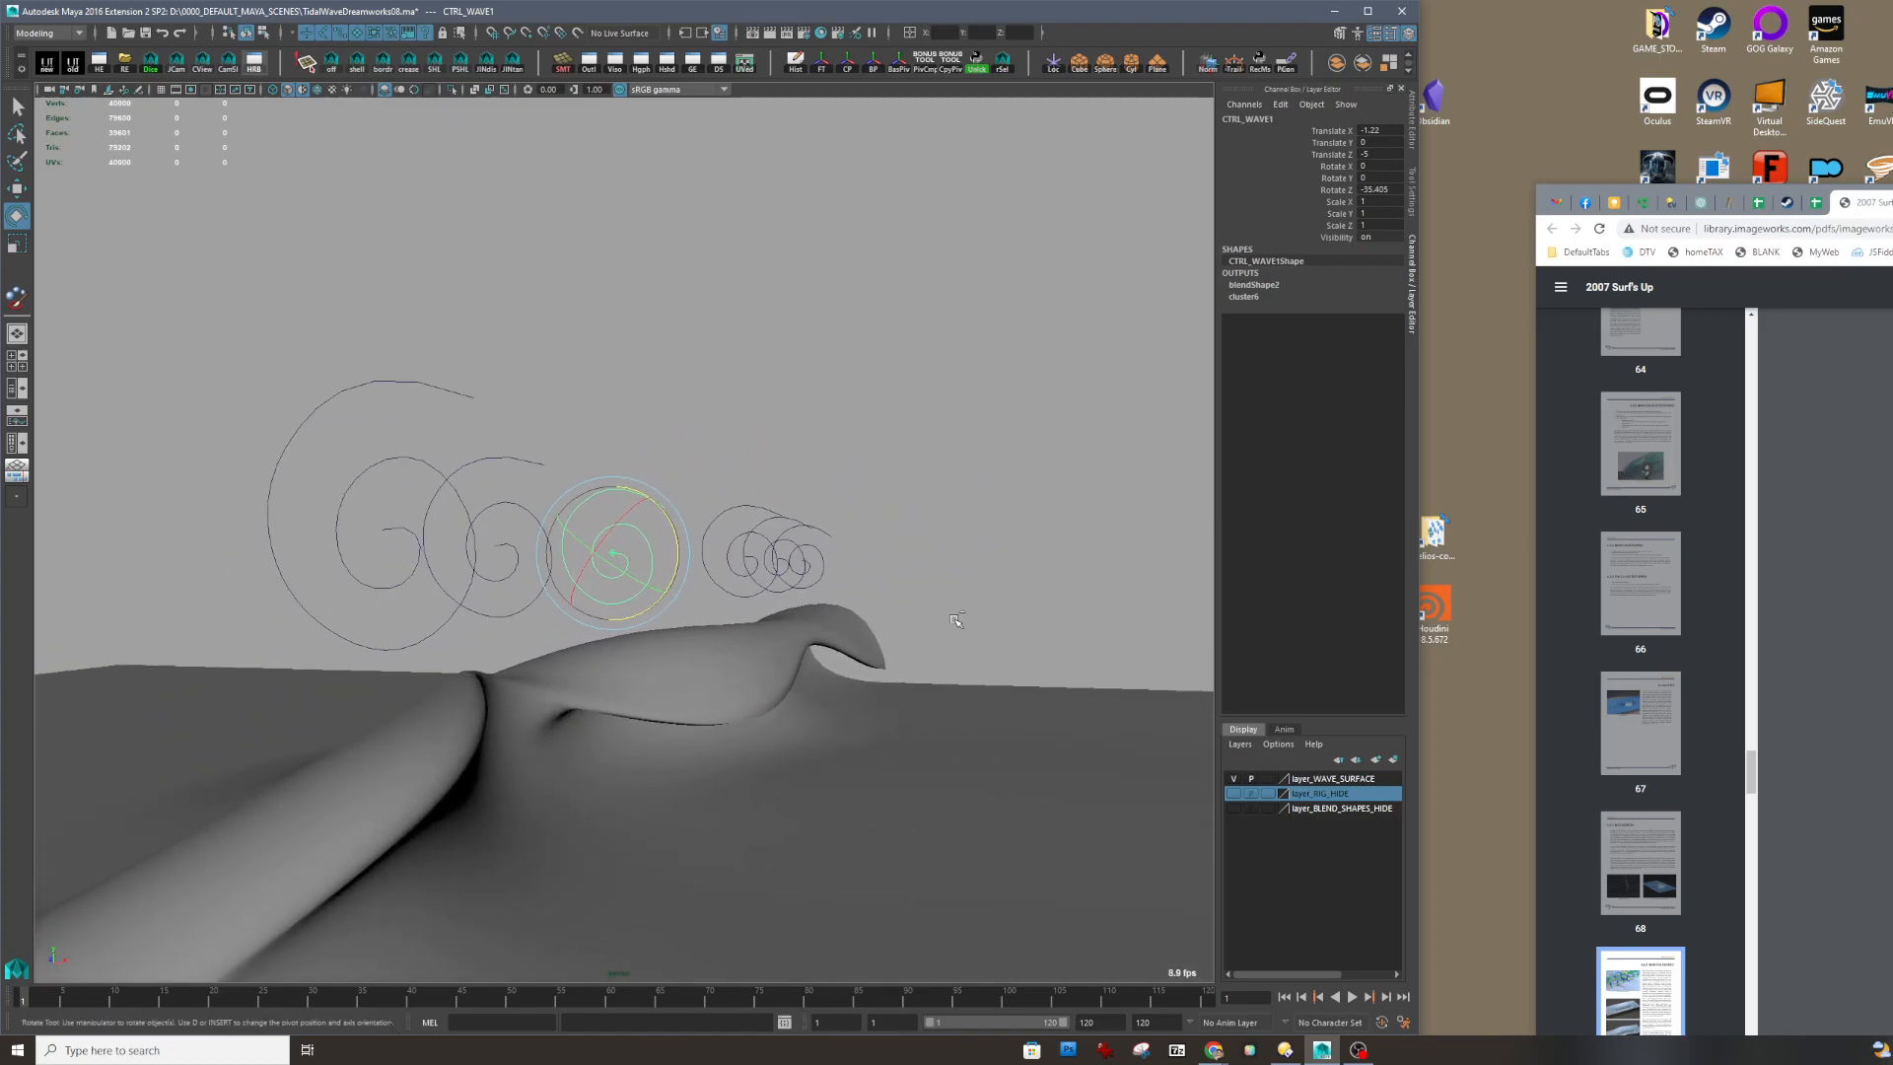
Step: Undo the individual edits to CTRL_WAVE1, CTRL_WAVE8 and CTRL_WAVE7
key(ctrl+z)
key(ctrl+z)
key(ctrl+z)
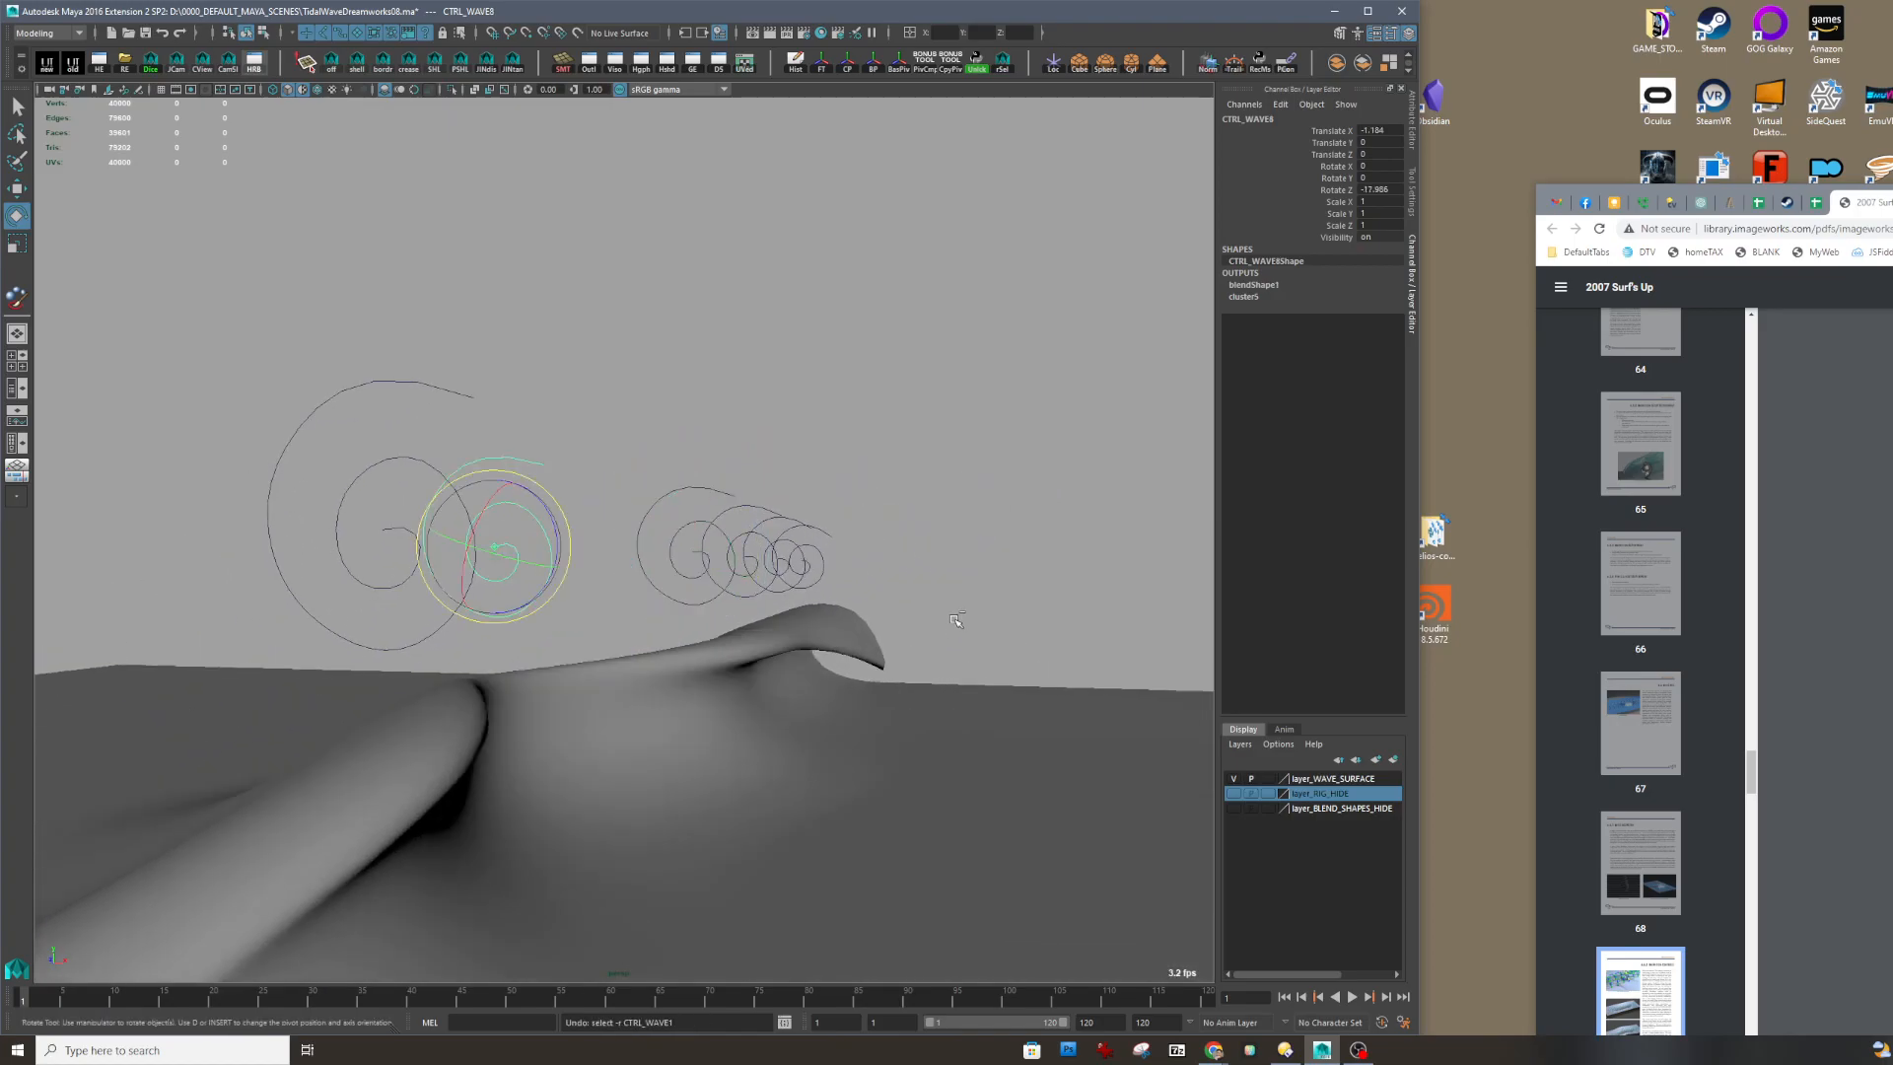
key(ctrl+z)
key(ctrl+z)
key(ctrl+z)
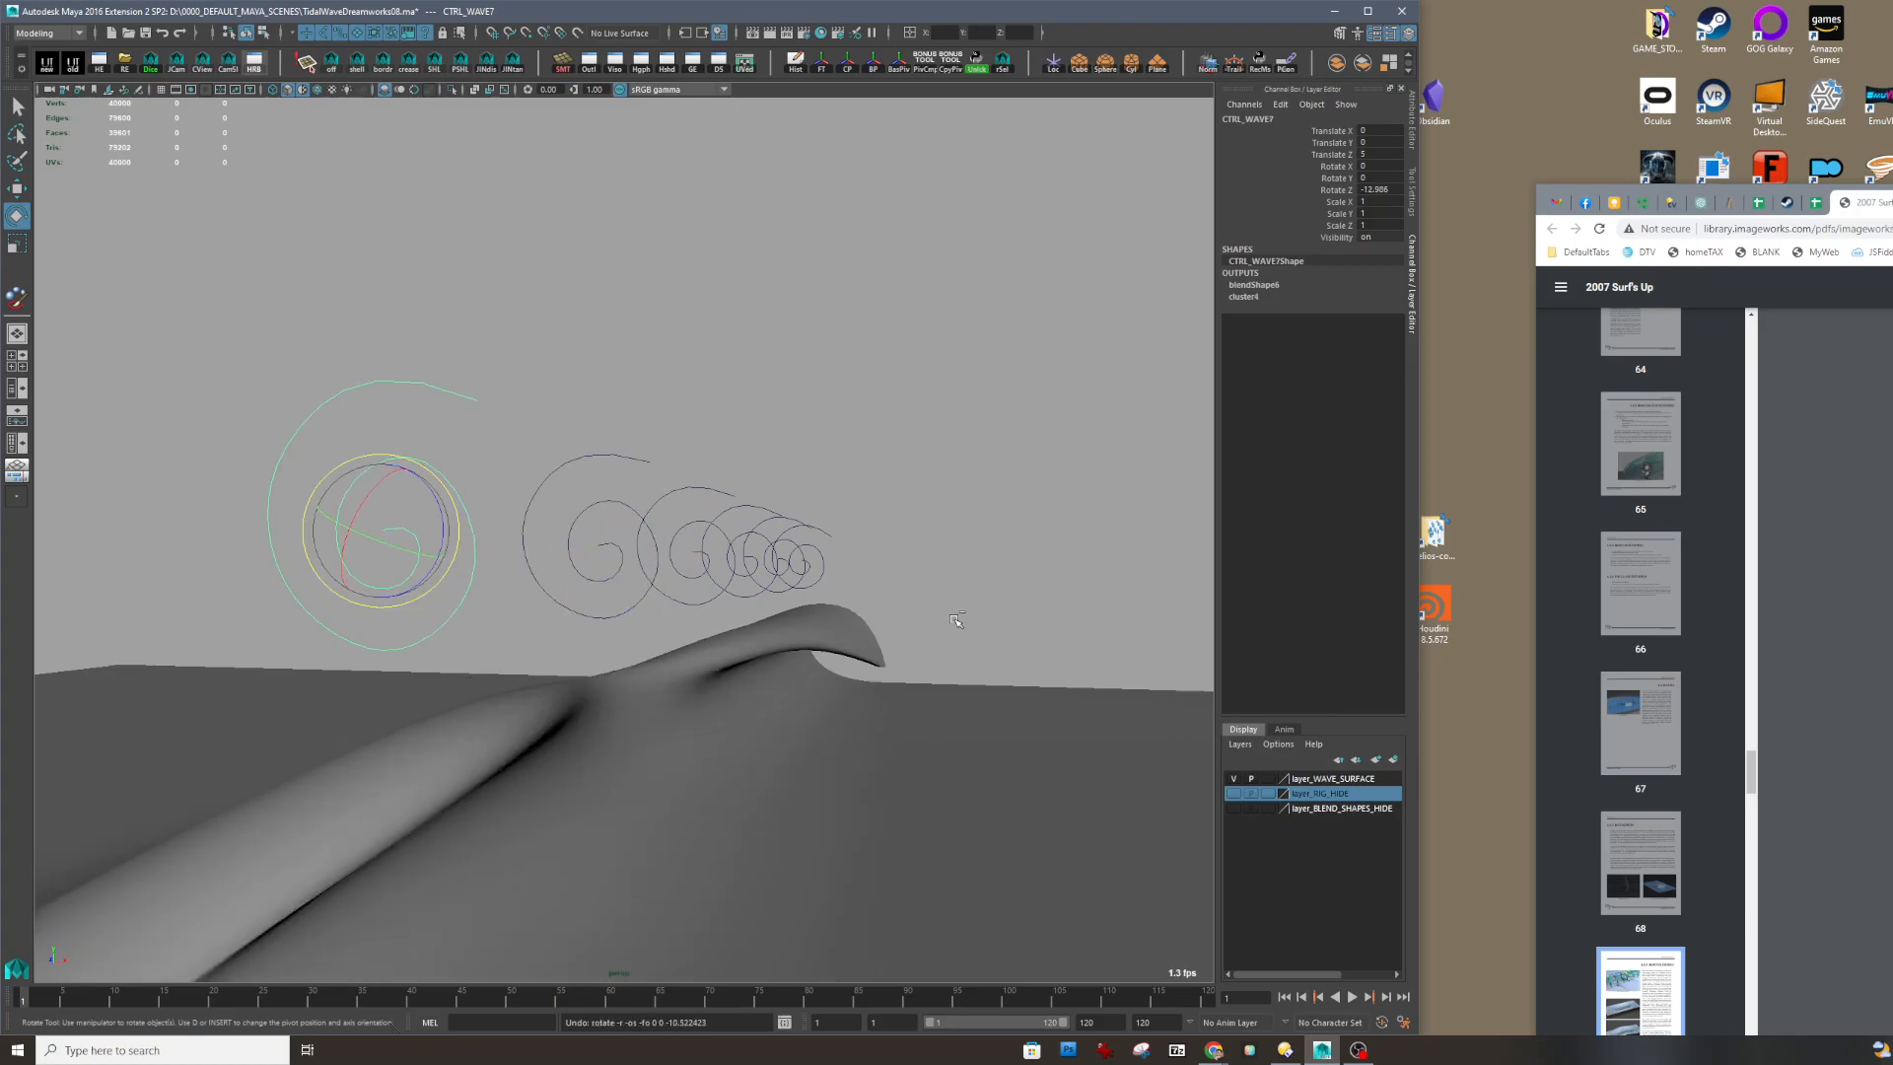
key(ctrl+z)
Step: Select all the spiral wave controls and rotate them together about Z, bringing CTRL_WAVE4 to about -29 degrees
alt+drag(948, 626, 749, 562)
key(q)
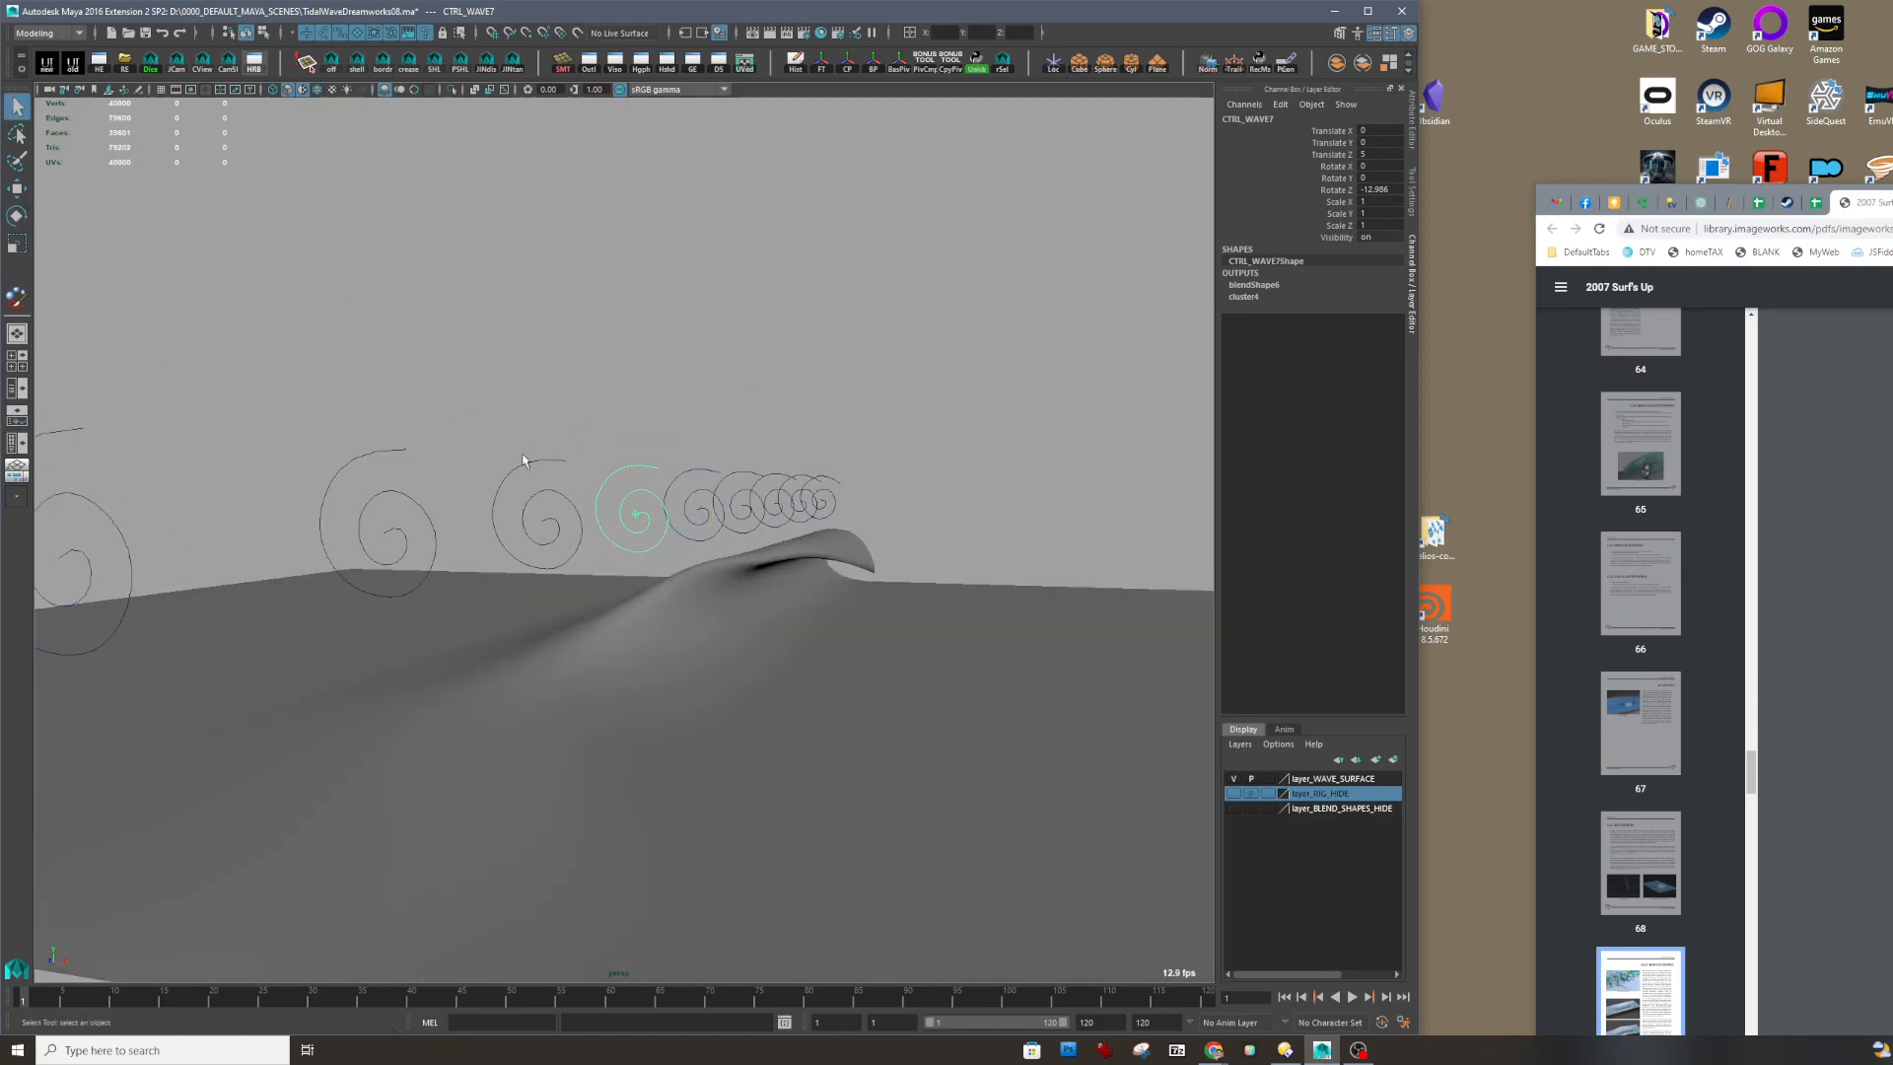
alt+drag(549, 457, 854, 519)
alt+drag(854, 520, 811, 406)
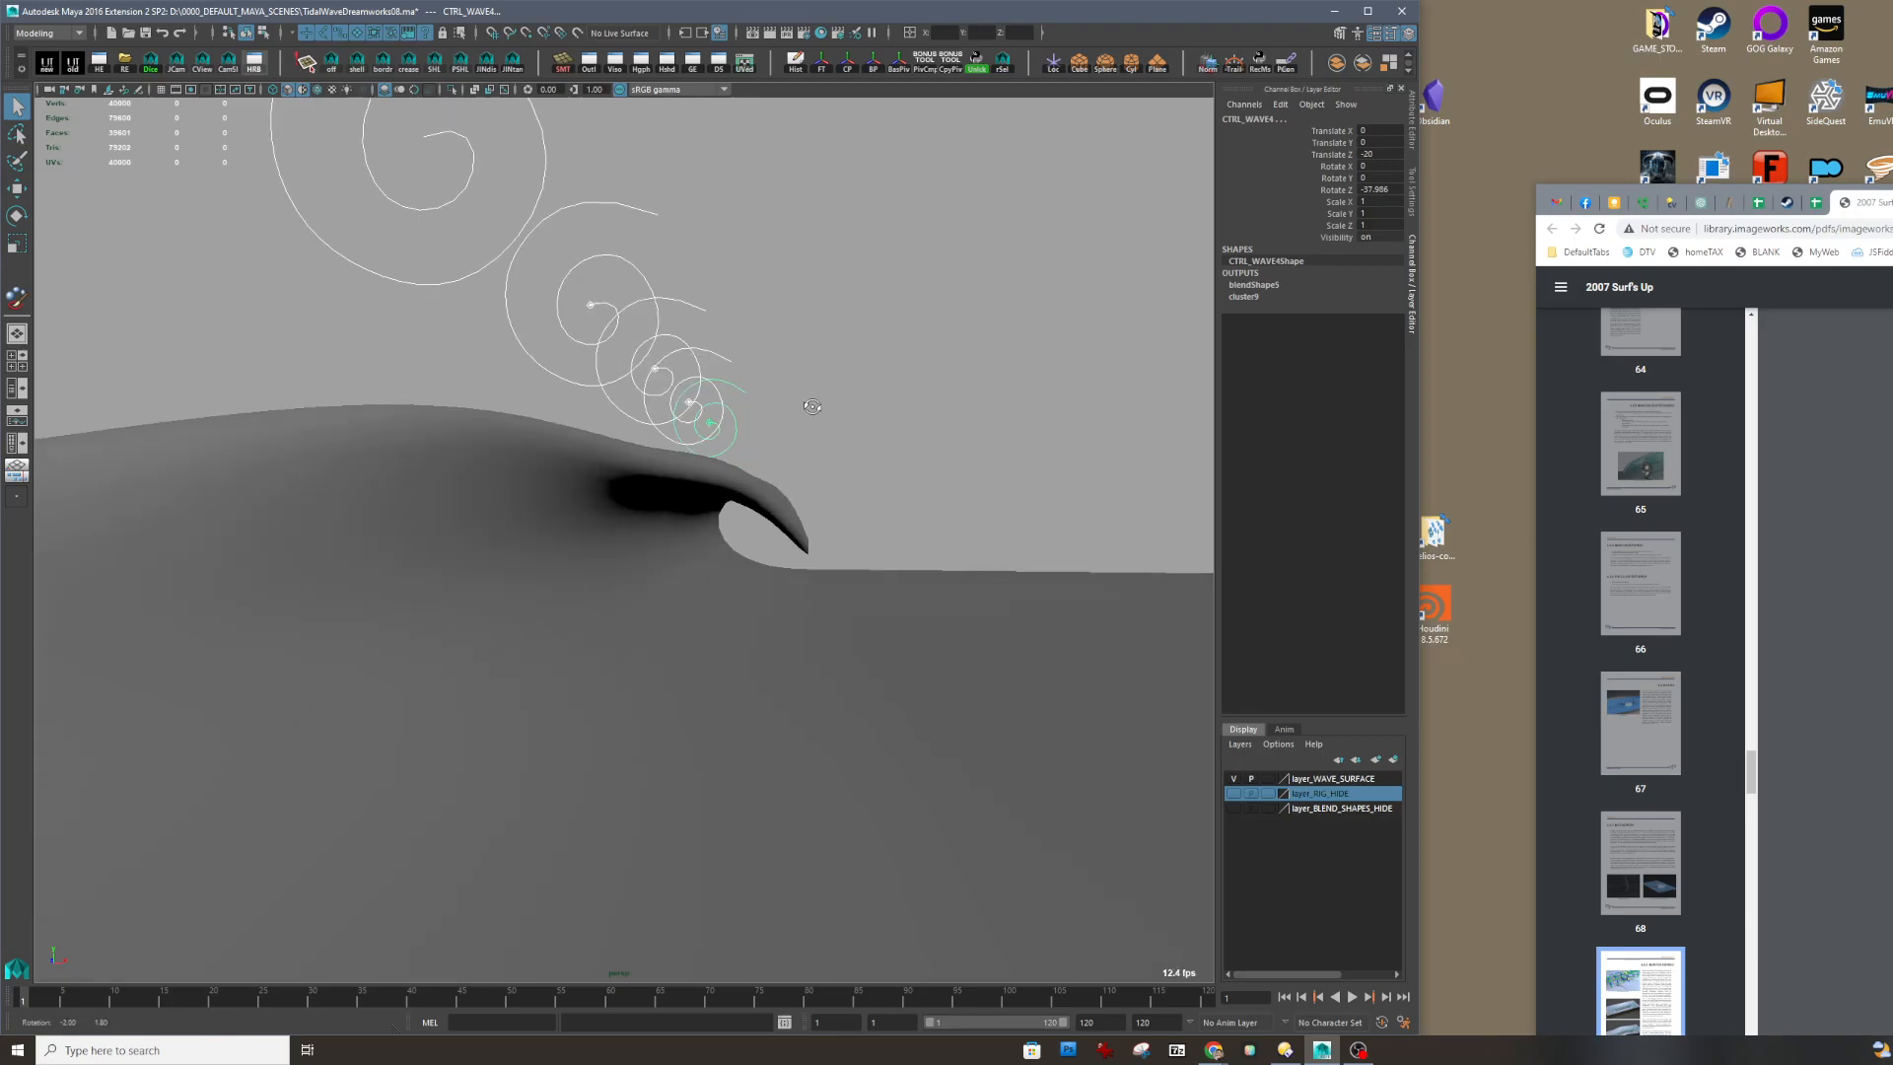
key(e)
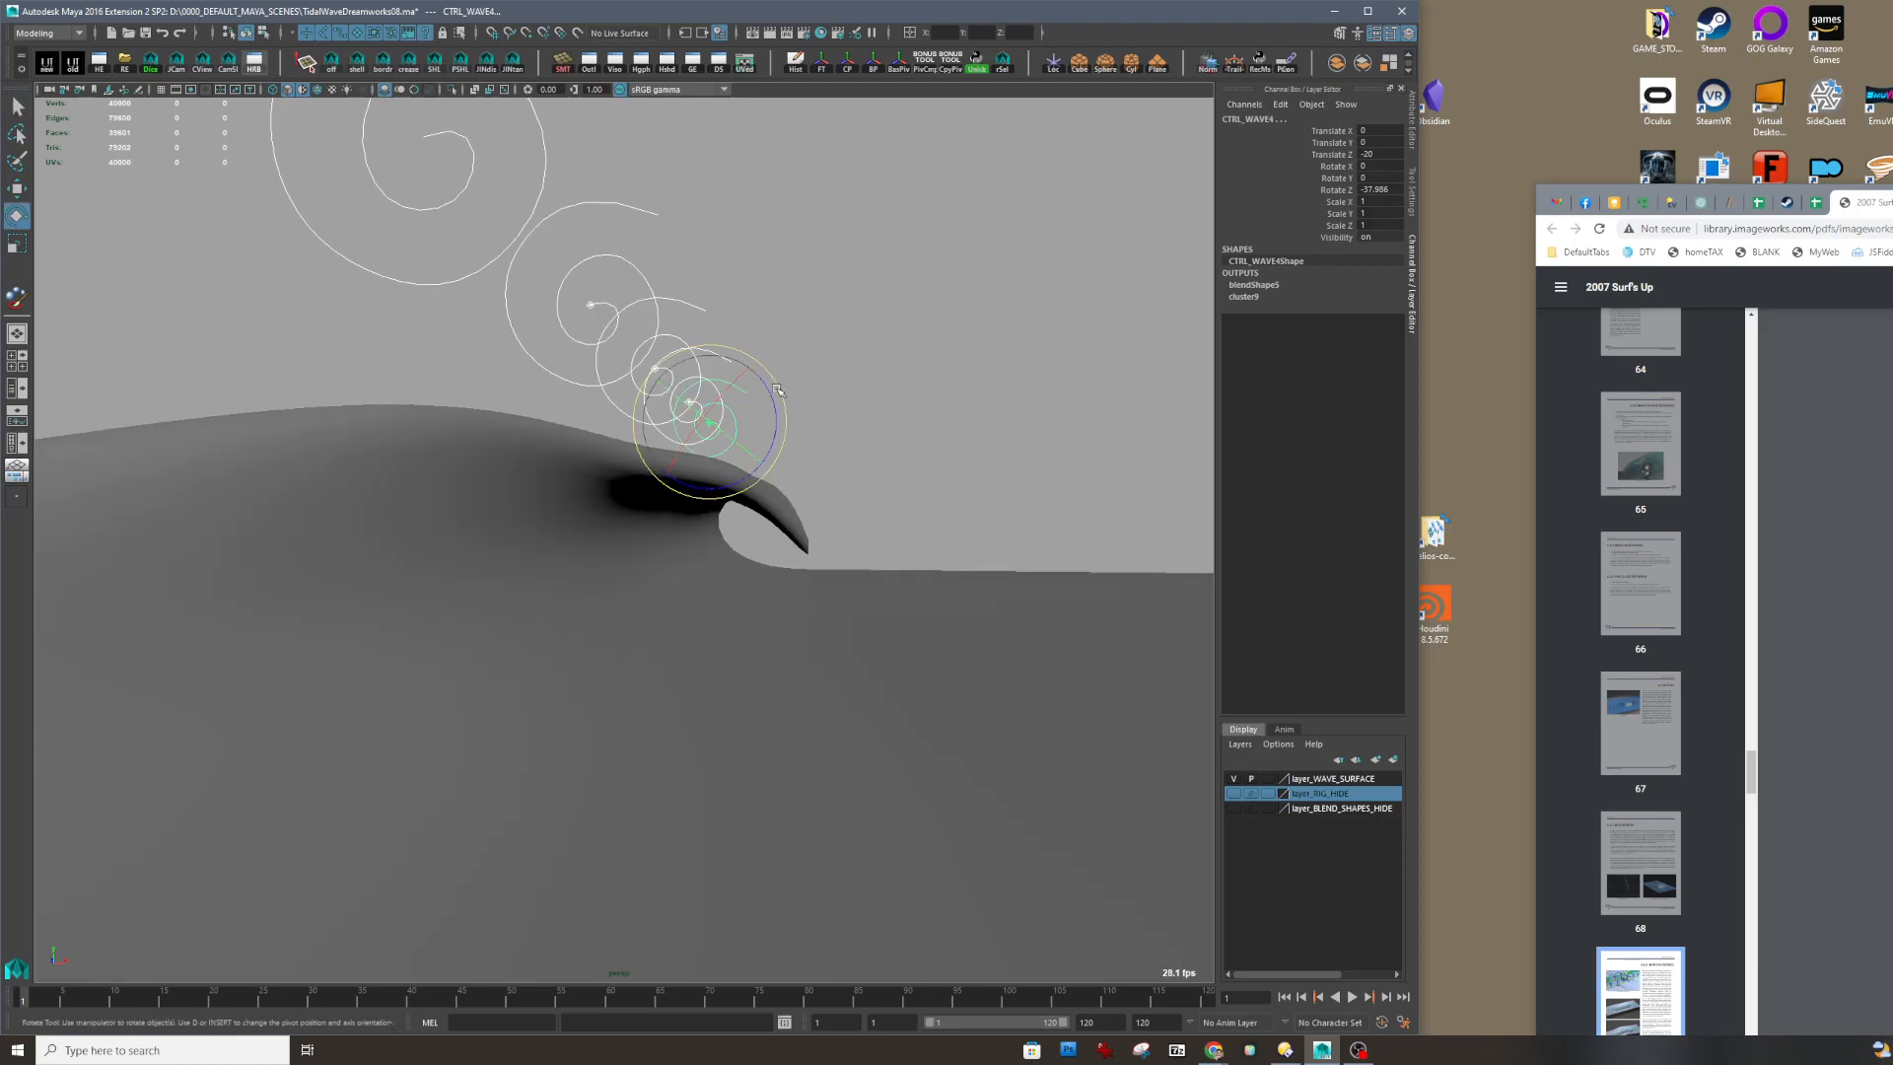
mouse_move(770, 389)
mouse_down()
mouse_move(857, 567)
mouse_move(822, 624)
mouse_move(846, 597)
mouse_up()
drag(816, 376, 826, 463)
alt+right_drag(826, 464, 748, 532)
drag(752, 420, 696, 385)
alt+drag(732, 631, 765, 601)
scroll(751, 614, up, 1)
scroll(769, 558, down, 2)
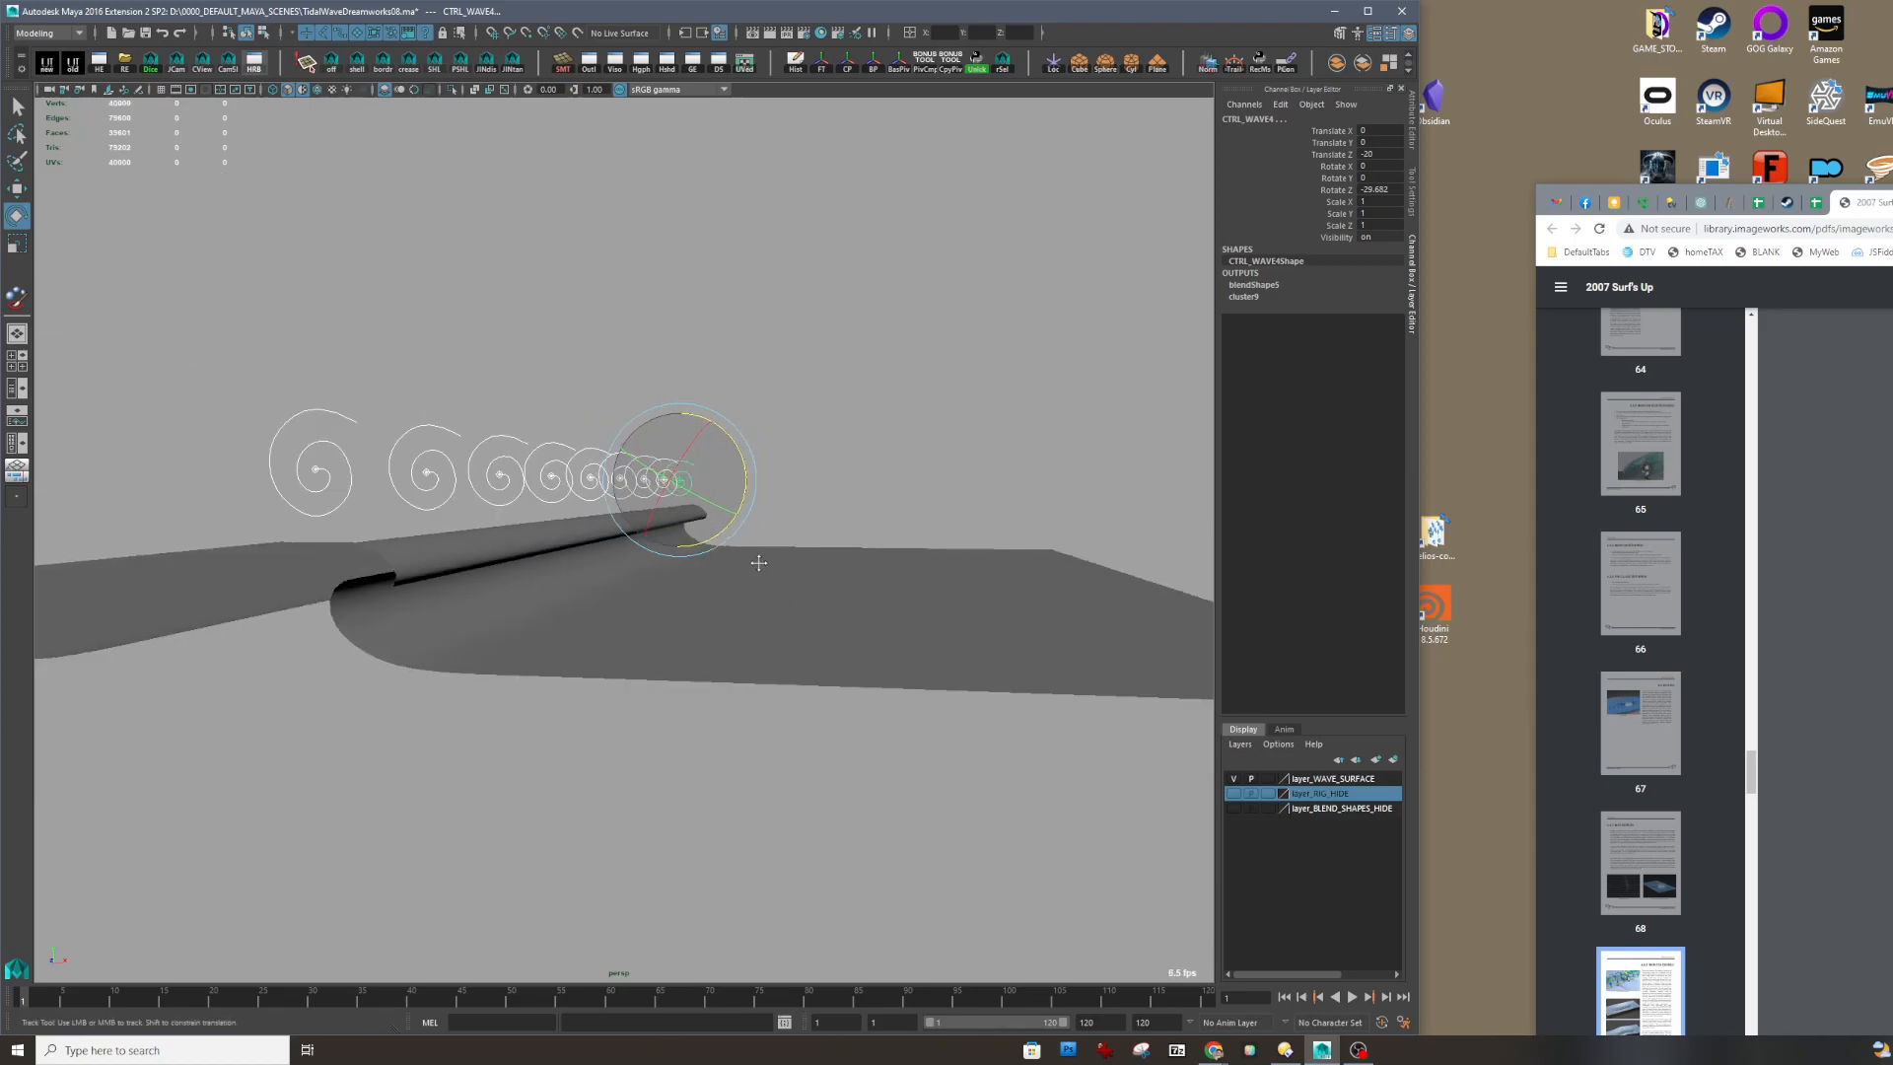
Step: Rotate the selected spiral controls further back about Z, bringing CTRL_WAVE4 to about -21 degrees
alt+middle_drag(760, 565, 760, 583)
mouse_move(731, 445)
mouse_down()
mouse_move(736, 470)
mouse_move(712, 432)
mouse_up()
alt+right_drag(730, 454, 879, 521)
alt+drag(878, 521, 853, 522)
drag(772, 437, 771, 433)
alt+drag(888, 443, 852, 476)
alt+right_drag(936, 473, 868, 492)
alt+drag(839, 504, 840, 515)
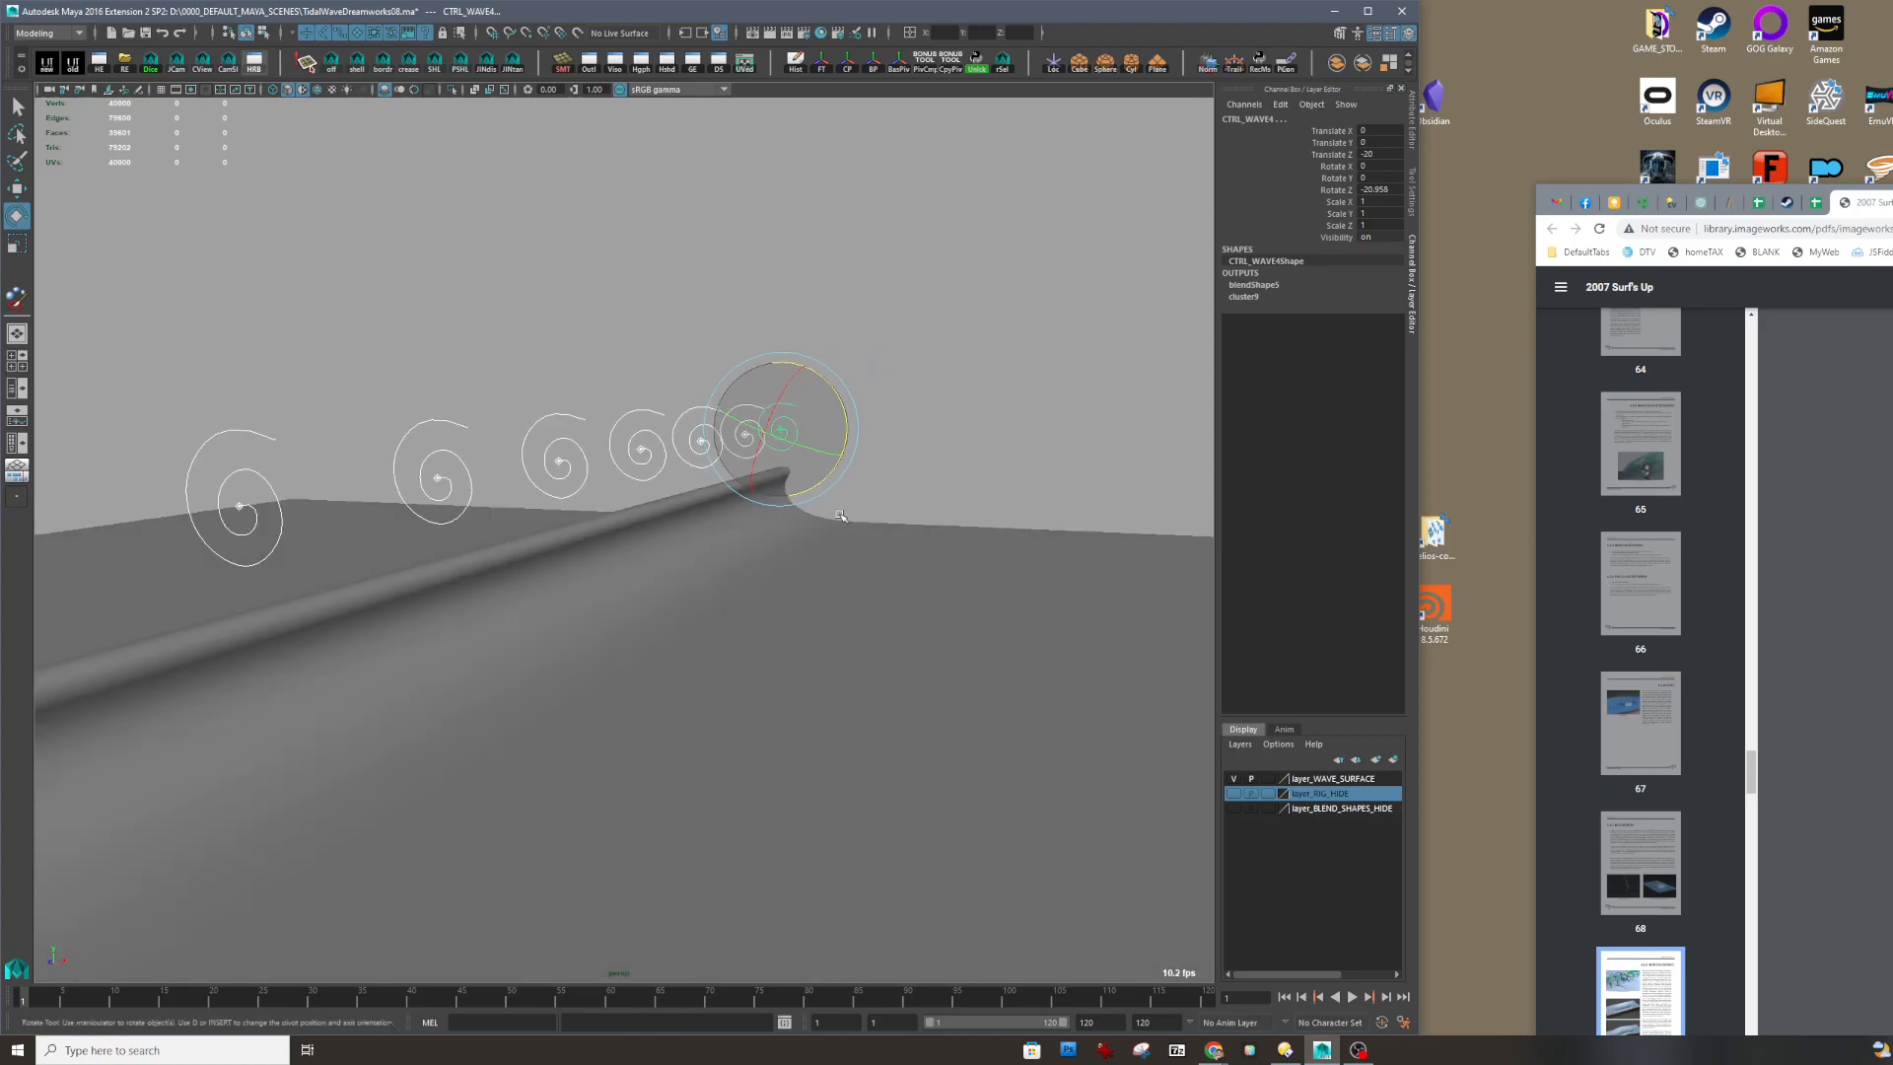
alt+right_drag(840, 515, 756, 553)
alt+drag(756, 553, 760, 558)
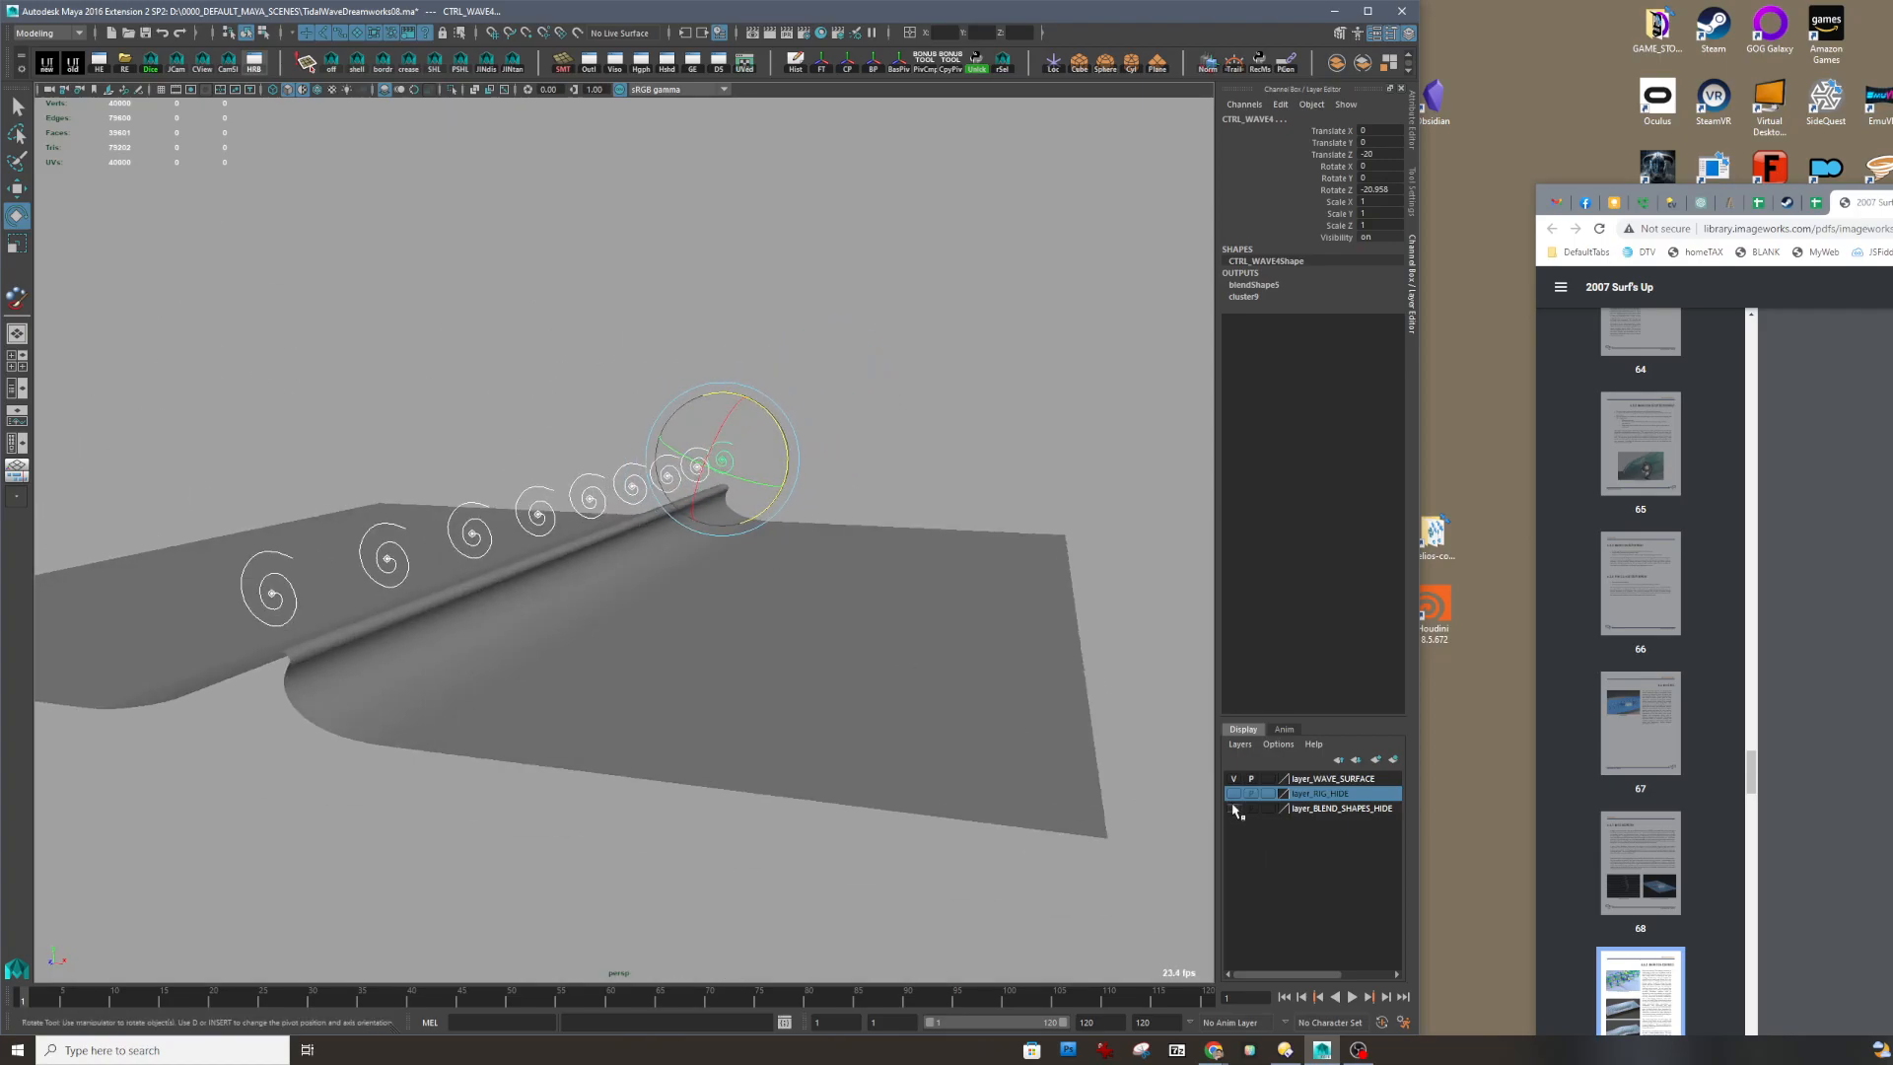
Step: Clear the selection and make the layer_RIG_HIDE display layer visible to expose the profile curves and cluster handles
alt+drag(770, 599, 767, 622)
key(q)
click(786, 608)
alt+middle_drag(747, 651, 827, 602)
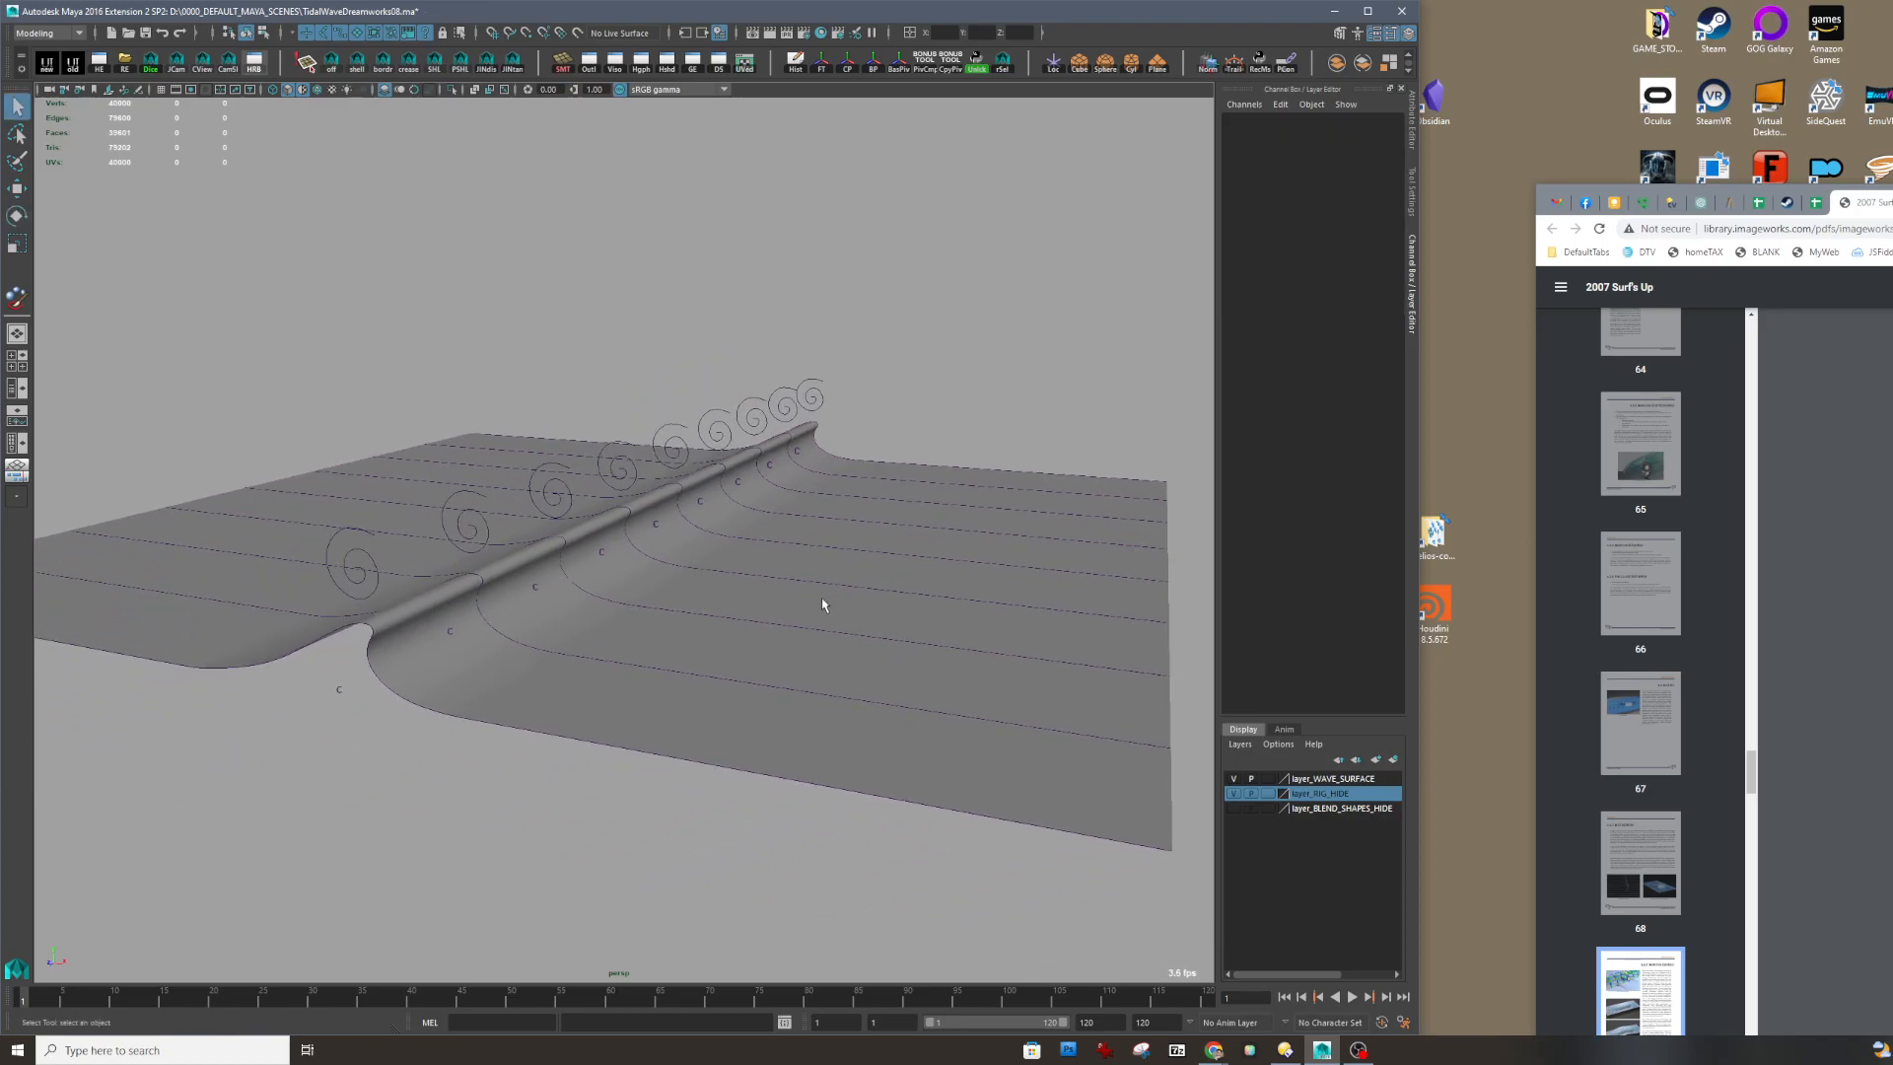
alt+drag(780, 641, 744, 619)
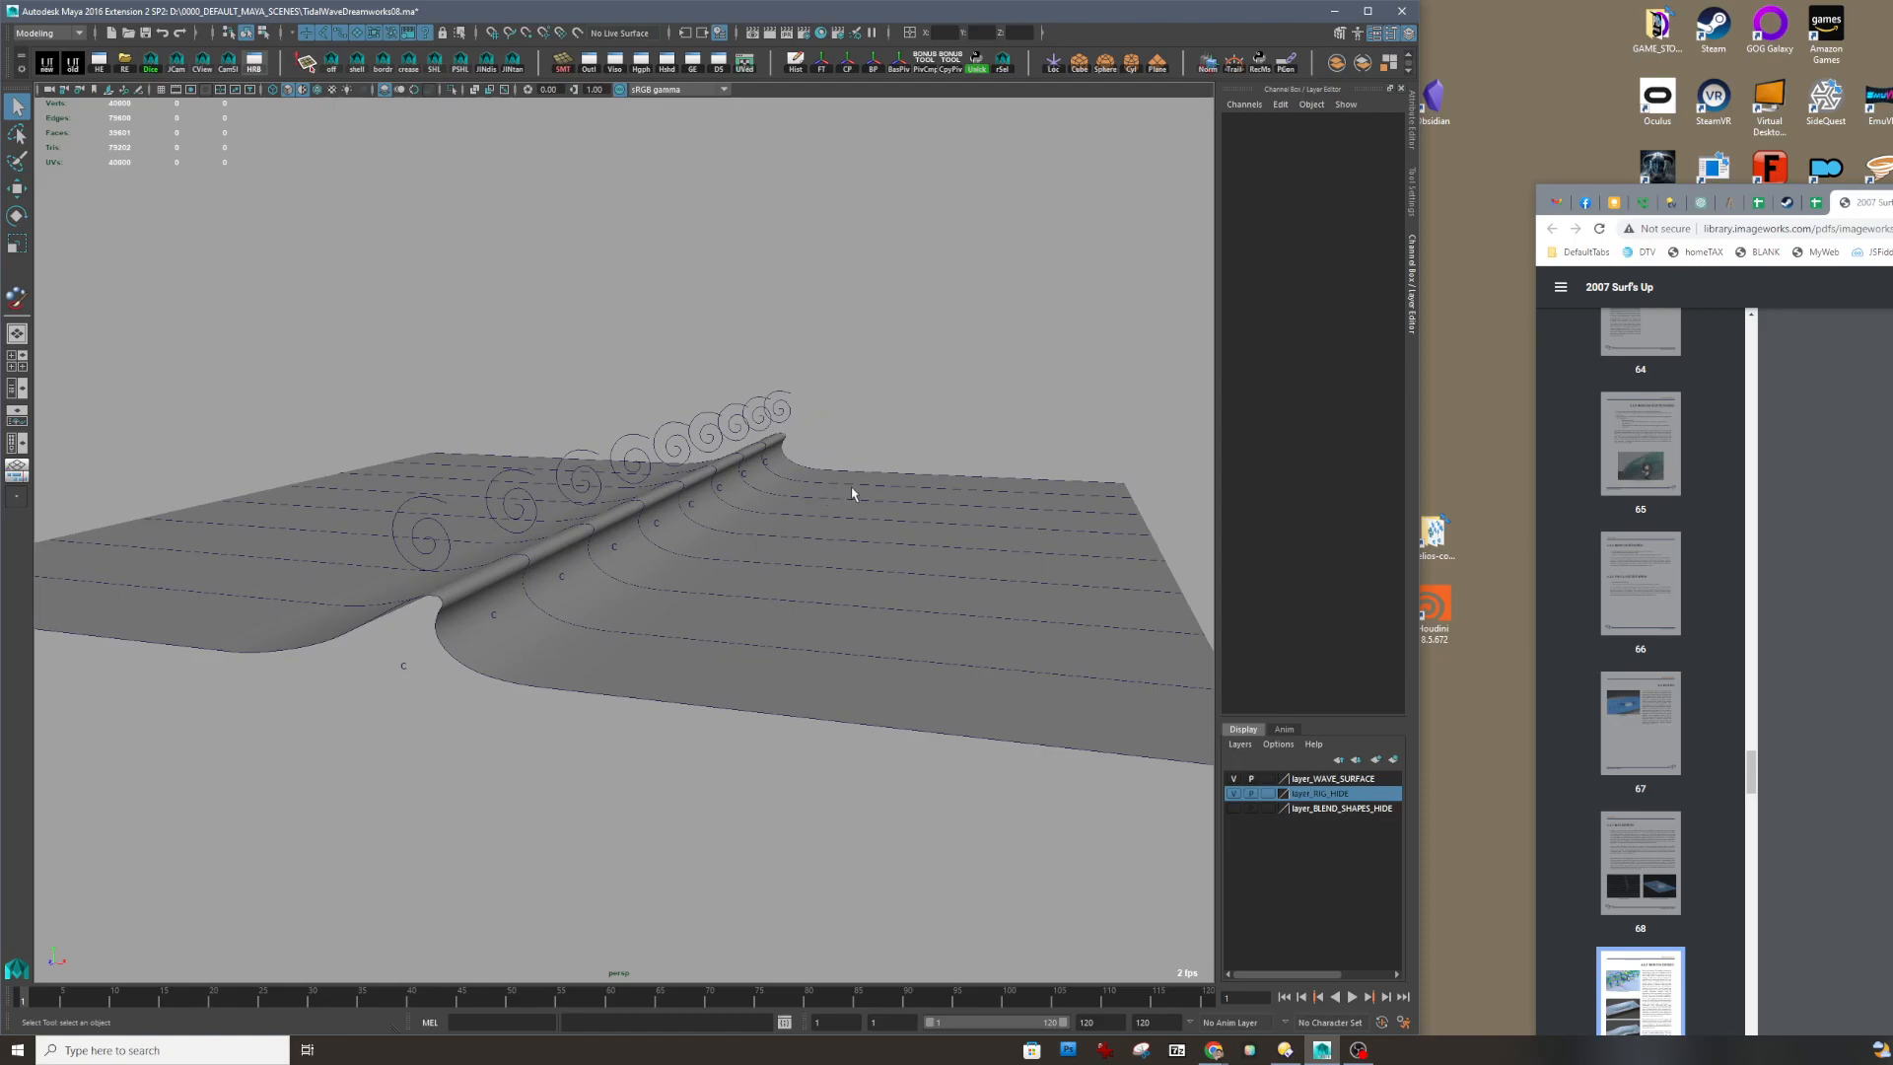
Step: Make the layer_BLEND_SHAPES_HIDE display layer visible
click(1232, 808)
alt+drag(810, 663, 956, 663)
scroll(955, 663, down, 8)
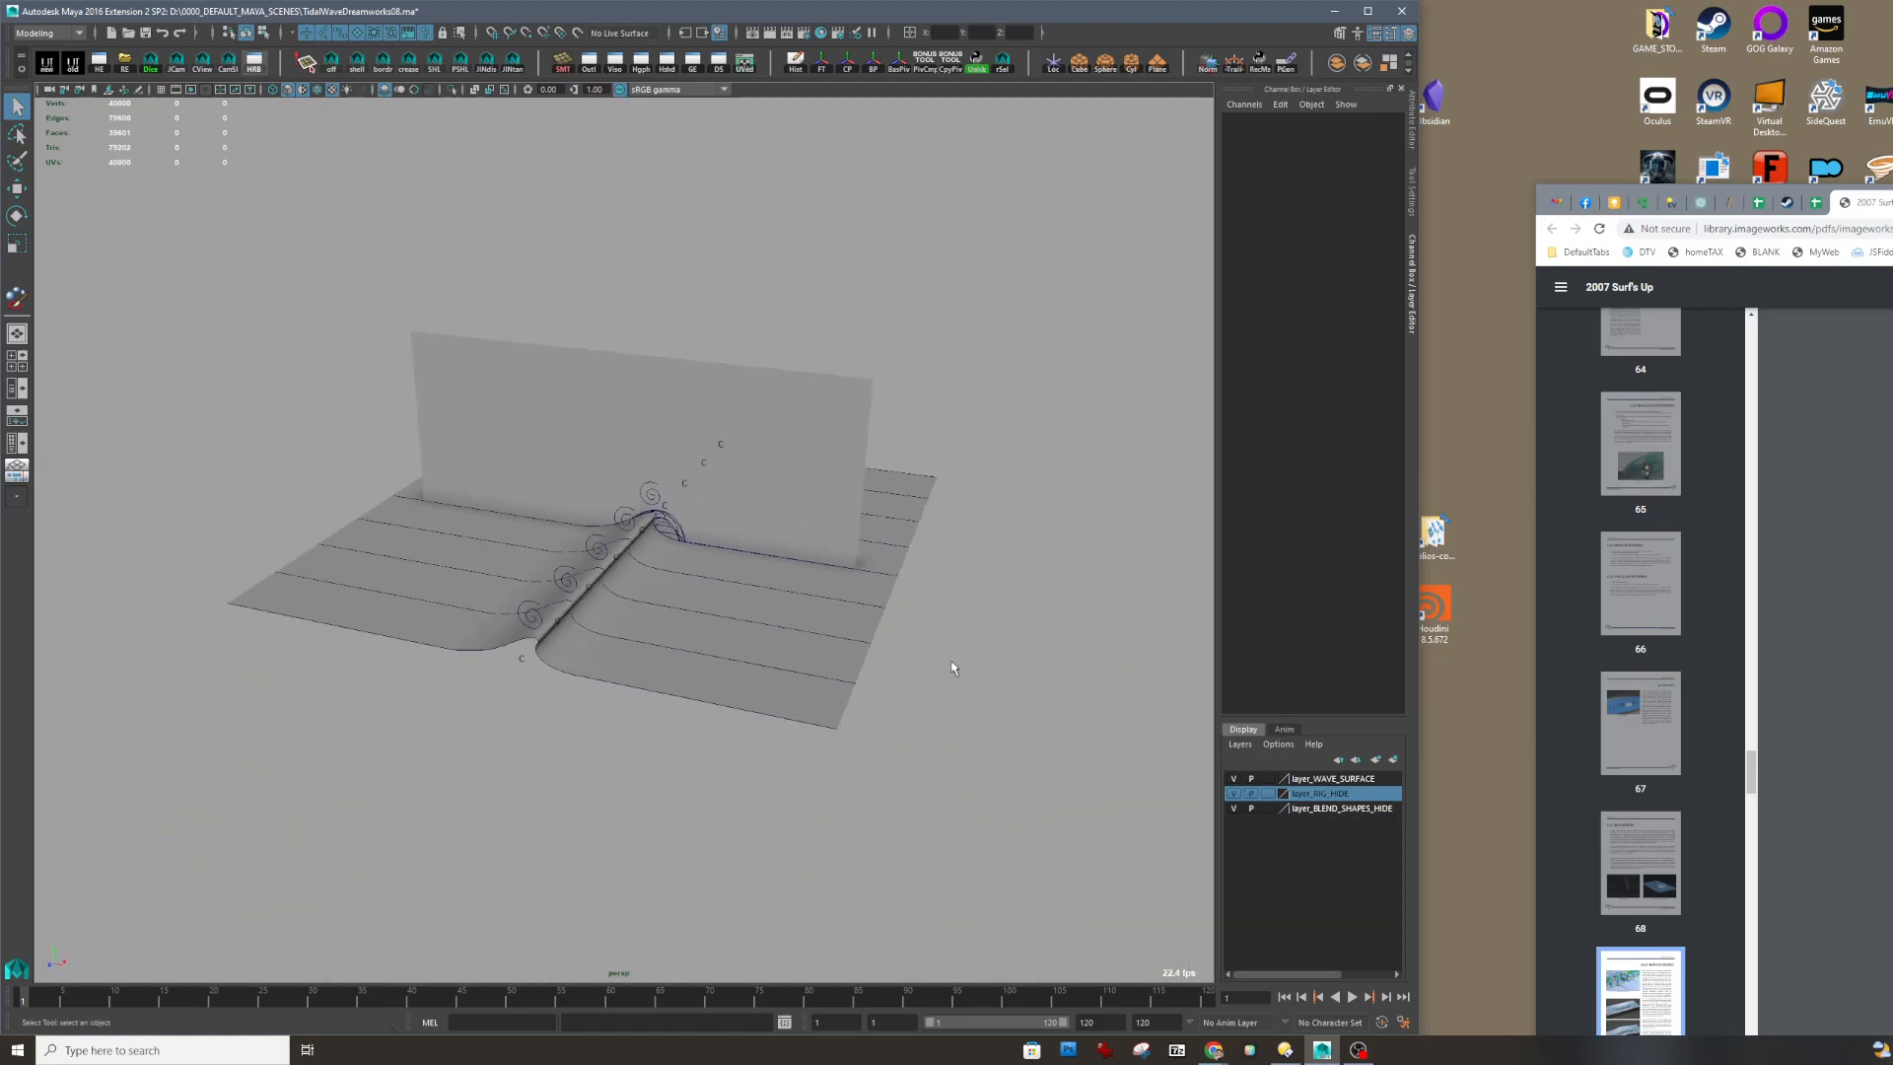
scroll(871, 665, up, 5)
mouse_move(952, 632)
alt+mouse_down()
mouse_move(845, 612)
mouse_move(936, 619)
alt+mouse_up()
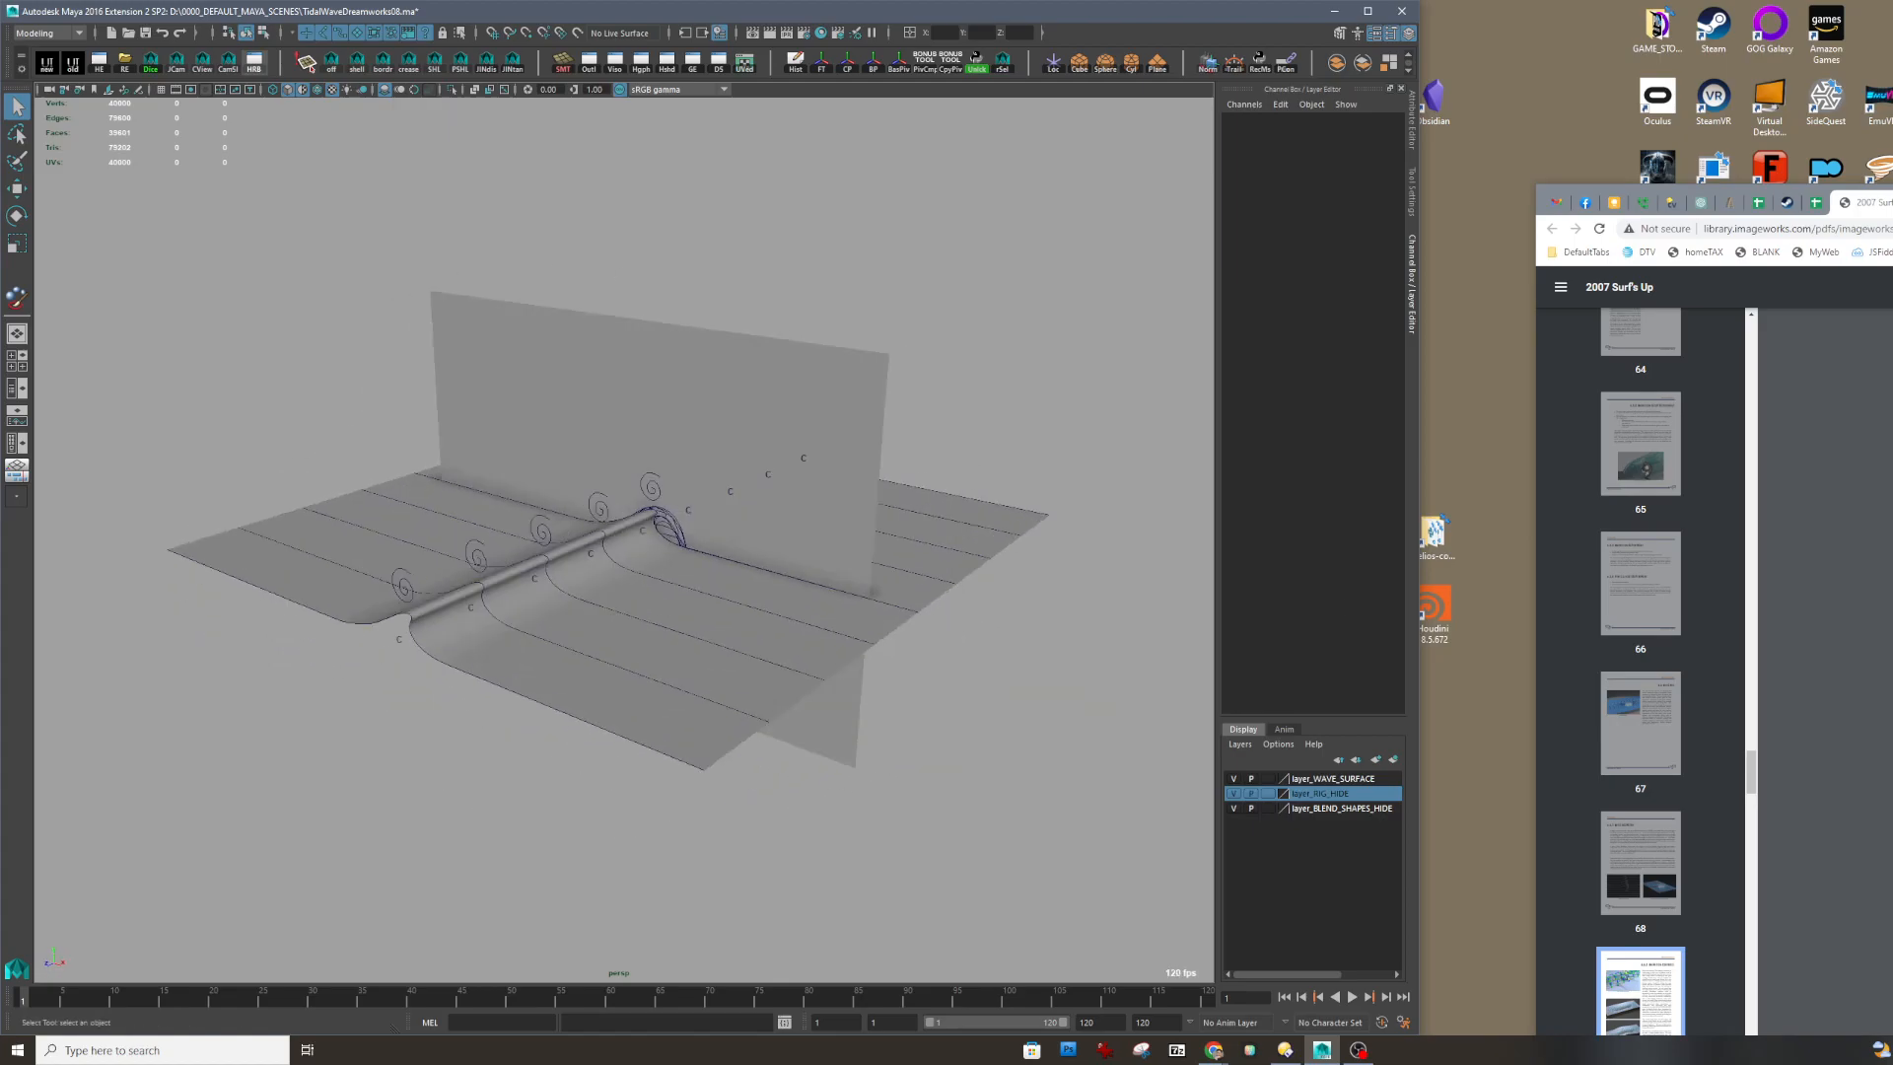
Step: Switch to the browser and examine the Wave Curve Profiles figure in section 4.4.1 Wave Geometry of the PDF
drag(1873, 189, 522, 30)
scroll(997, 435, up, 8)
scroll(996, 435, down, 3)
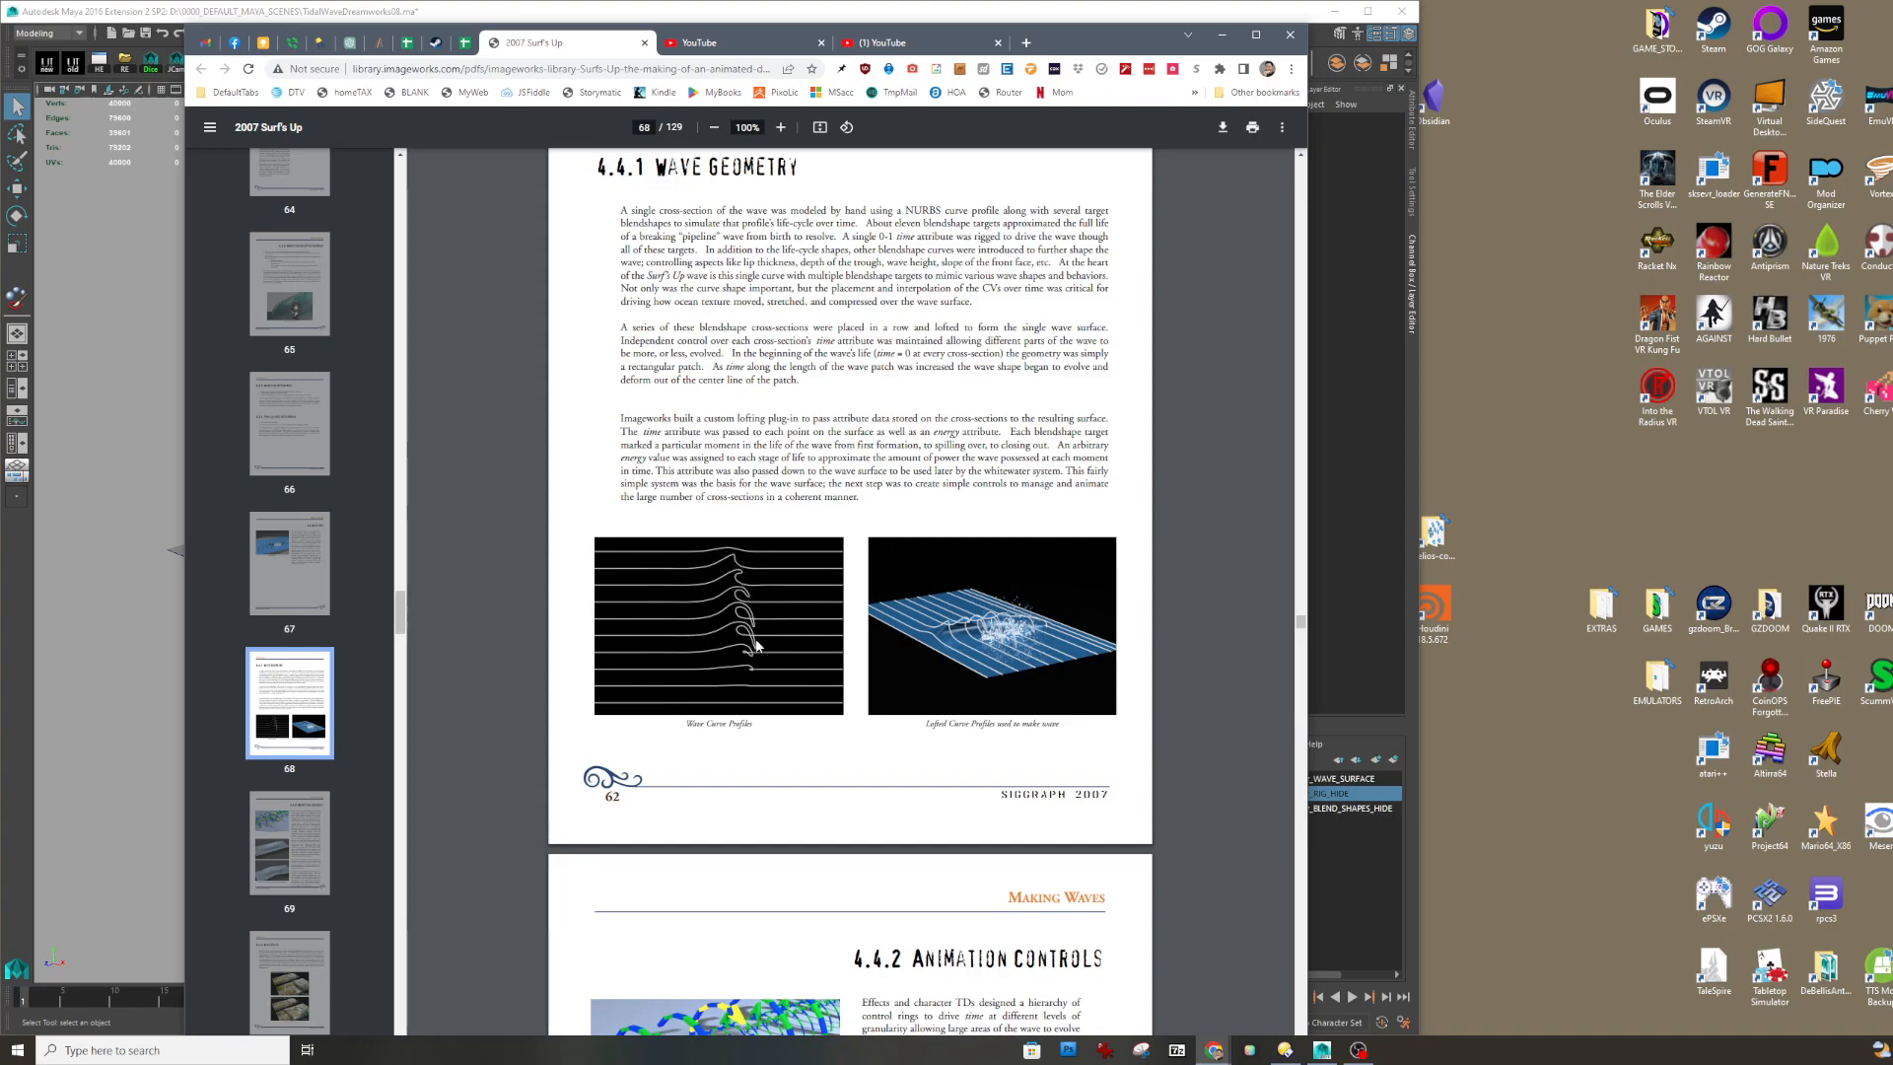
drag(1082, 54, 1892, 294)
Step: Rotate the near-end spiral control CTRL_WAVE about Z to about -30 degrees and move it along X to about 0.08
alt+drag(859, 658, 591, 597)
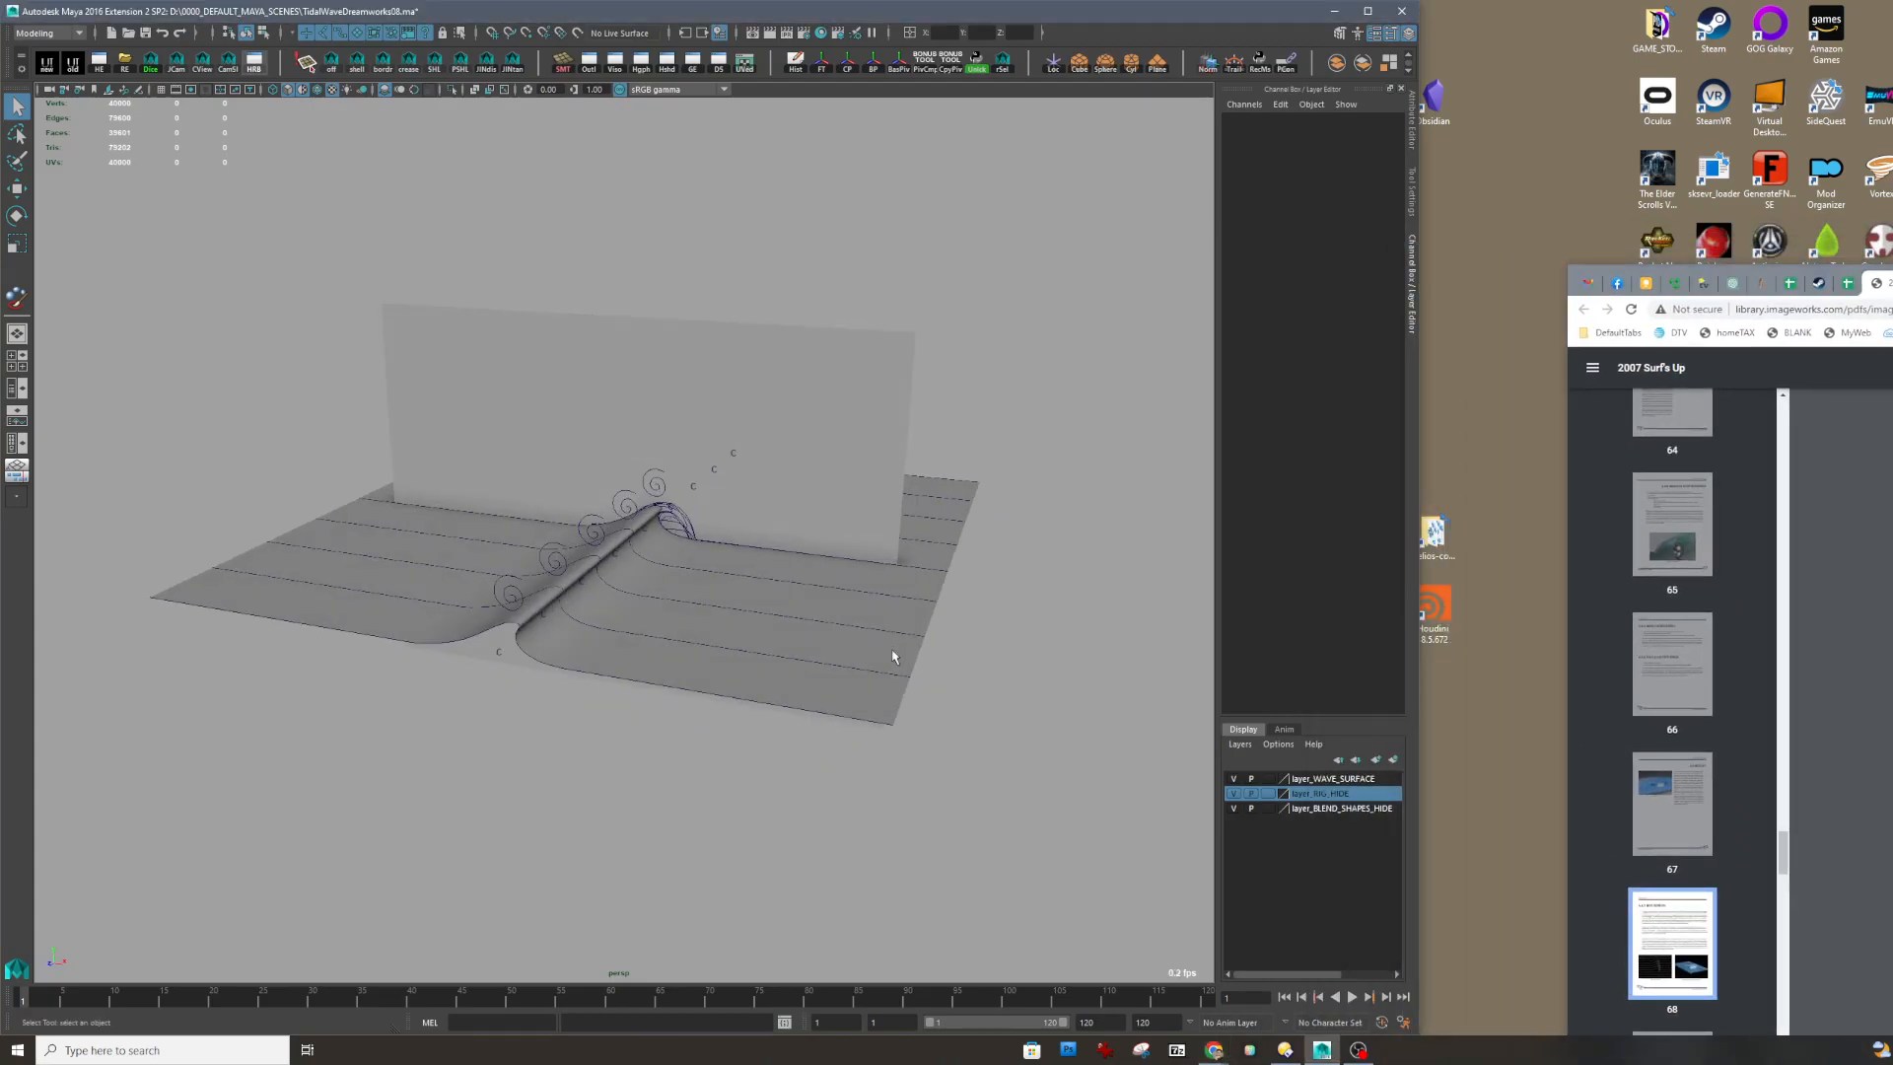
click(511, 582)
alt+right_drag(591, 584, 680, 590)
key(e)
drag(507, 535, 489, 652)
key(w)
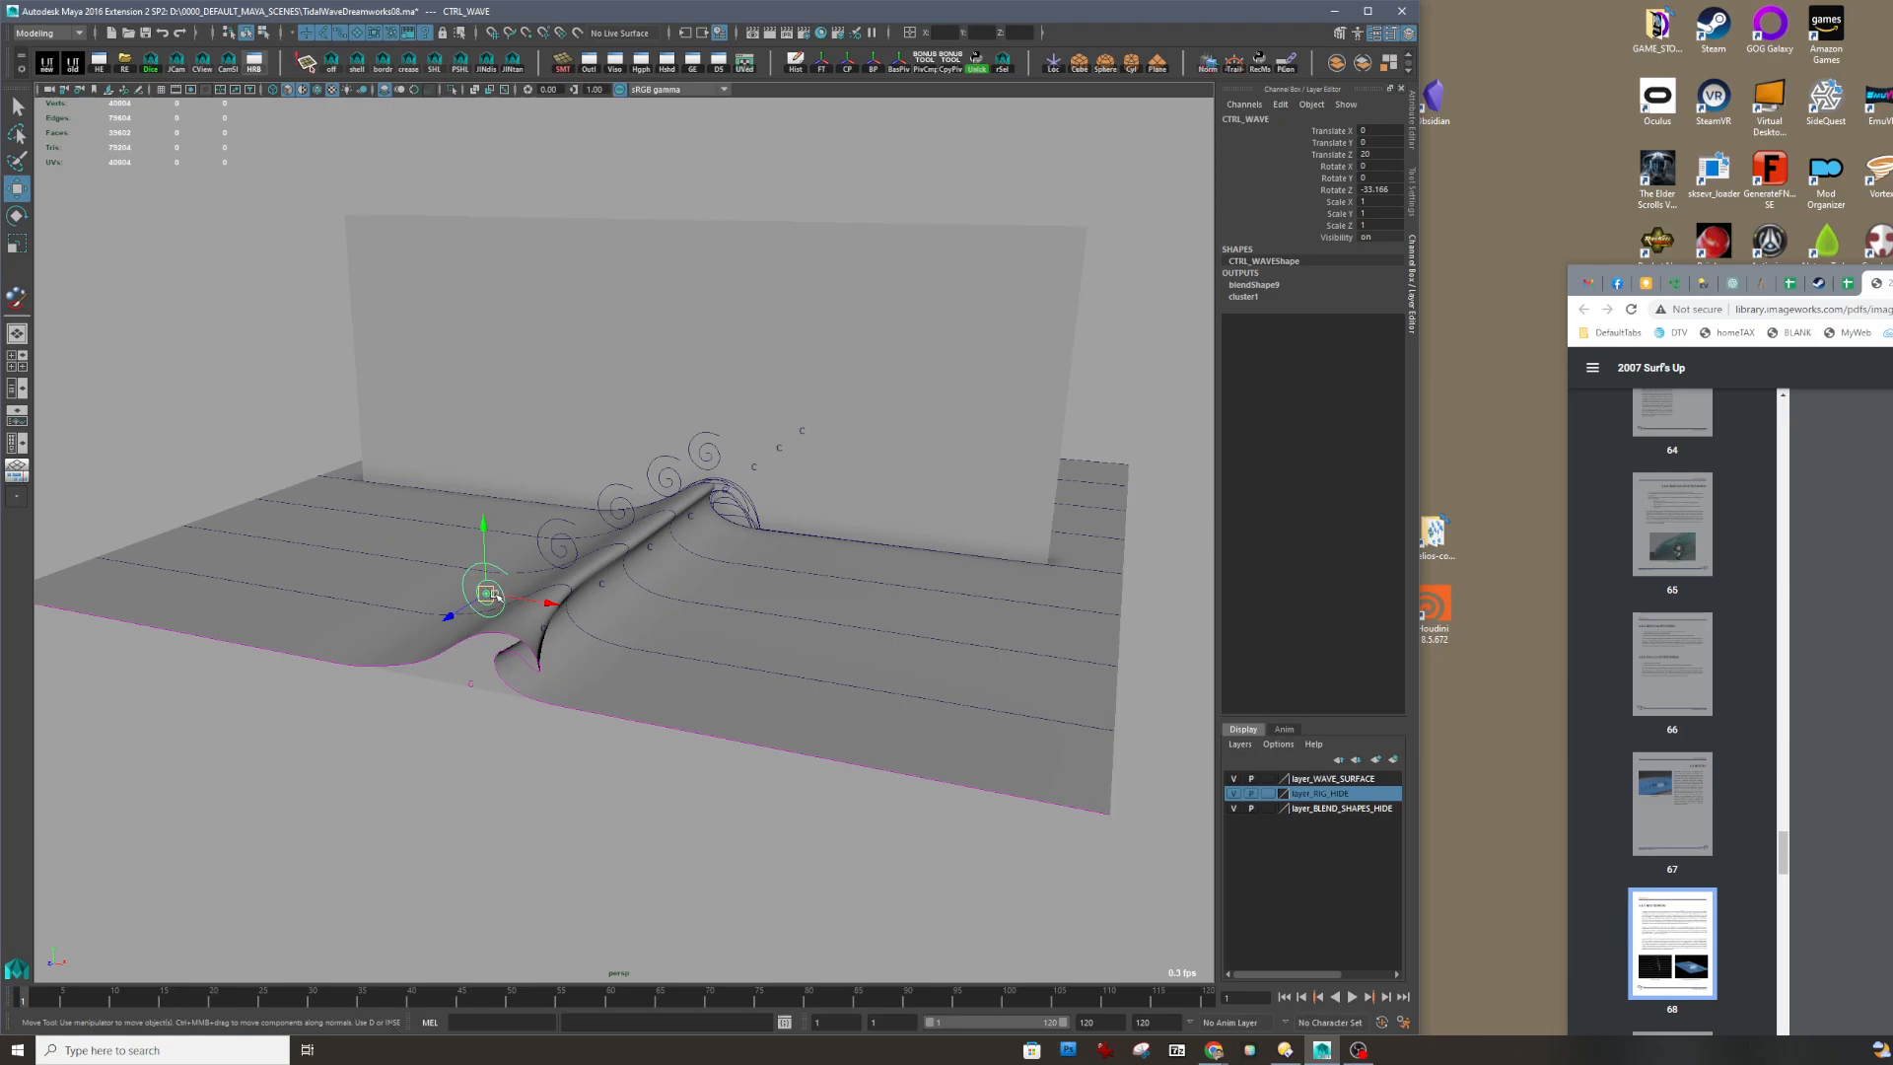
key(e)
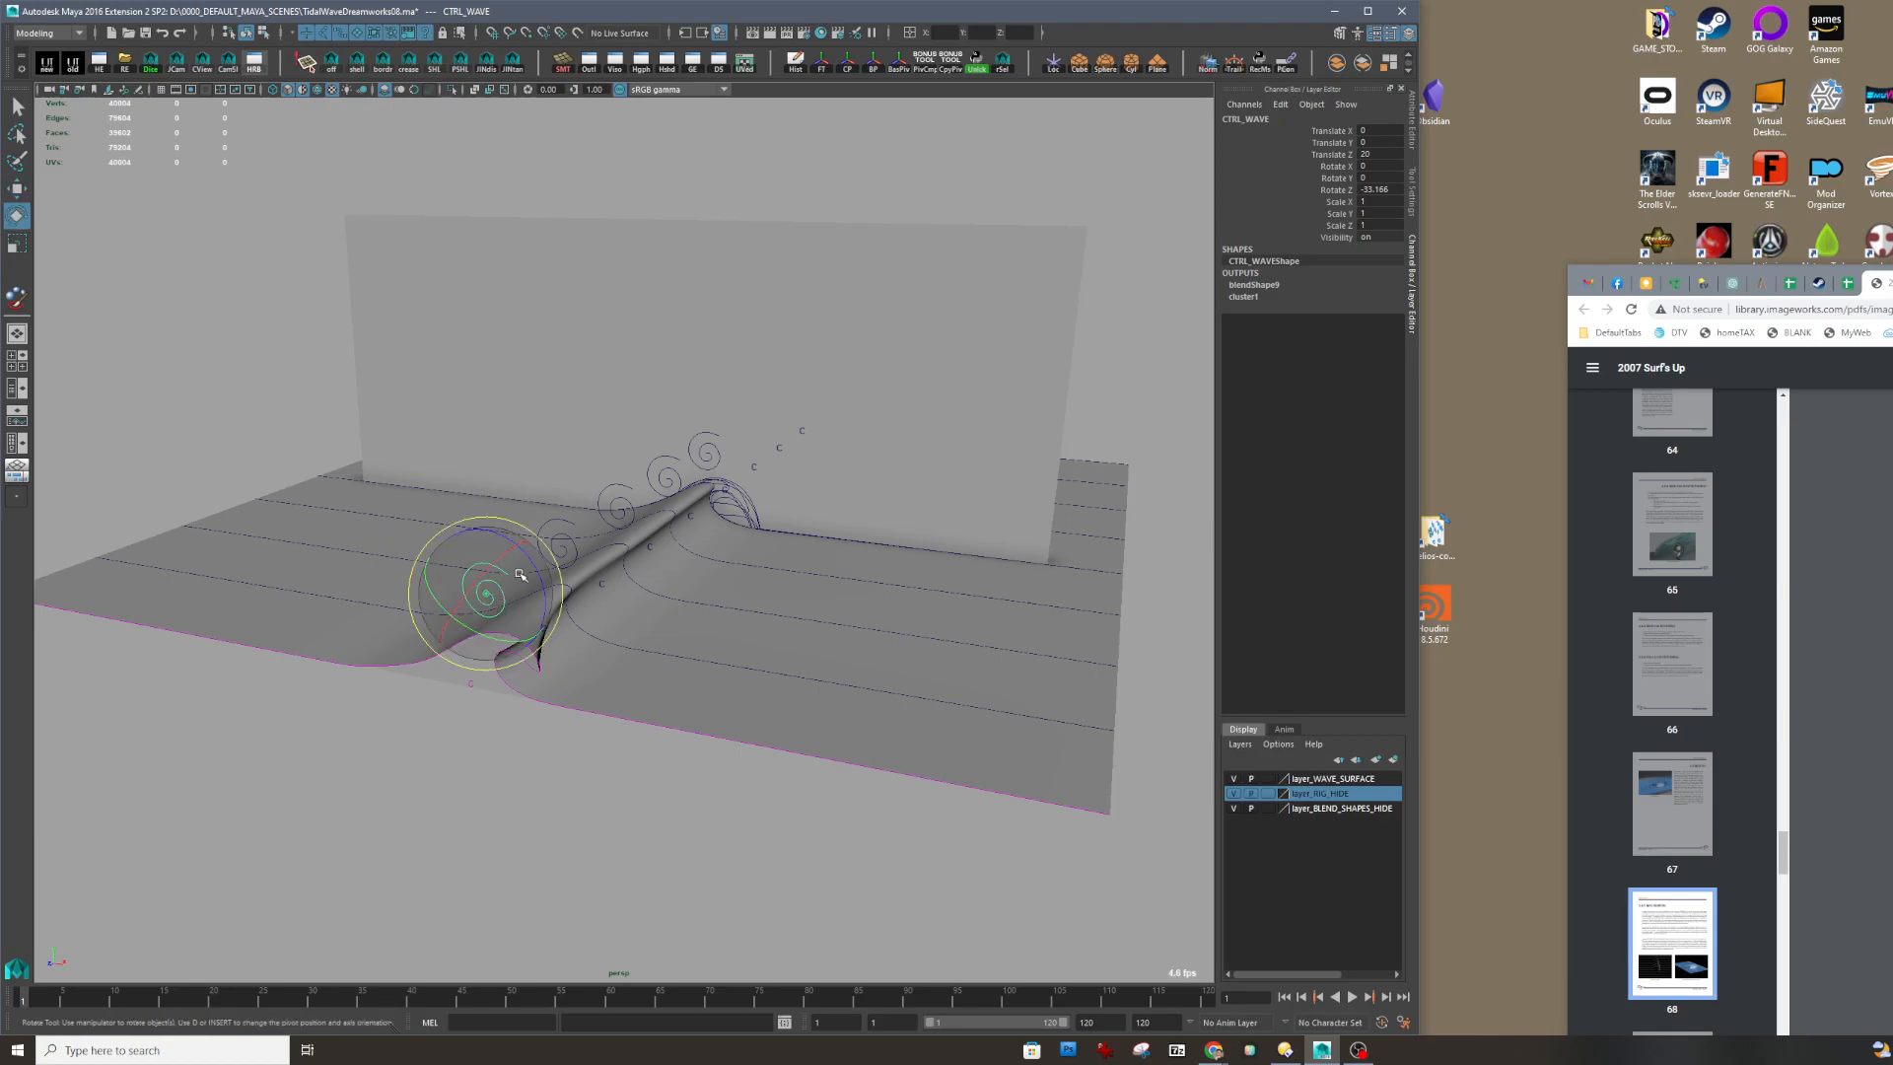
drag(532, 550, 533, 596)
key(w)
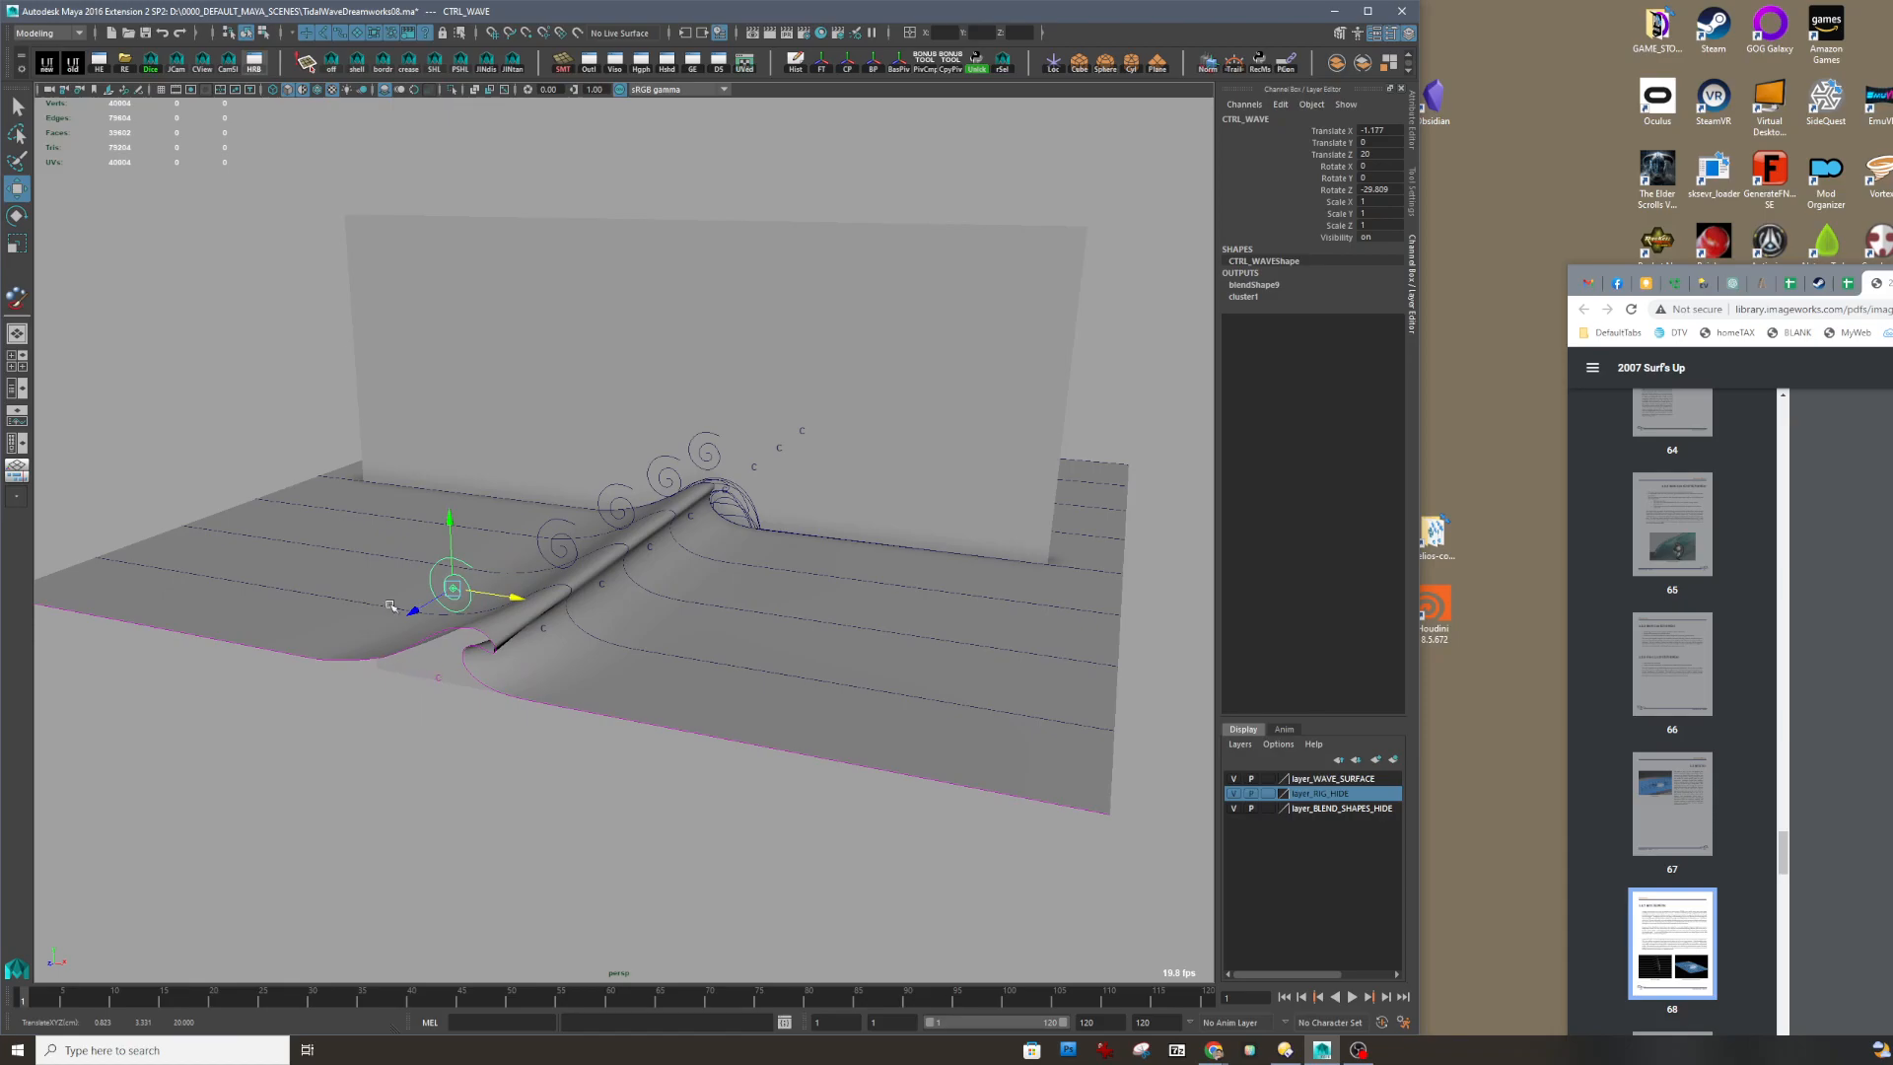
drag(516, 603, 722, 608)
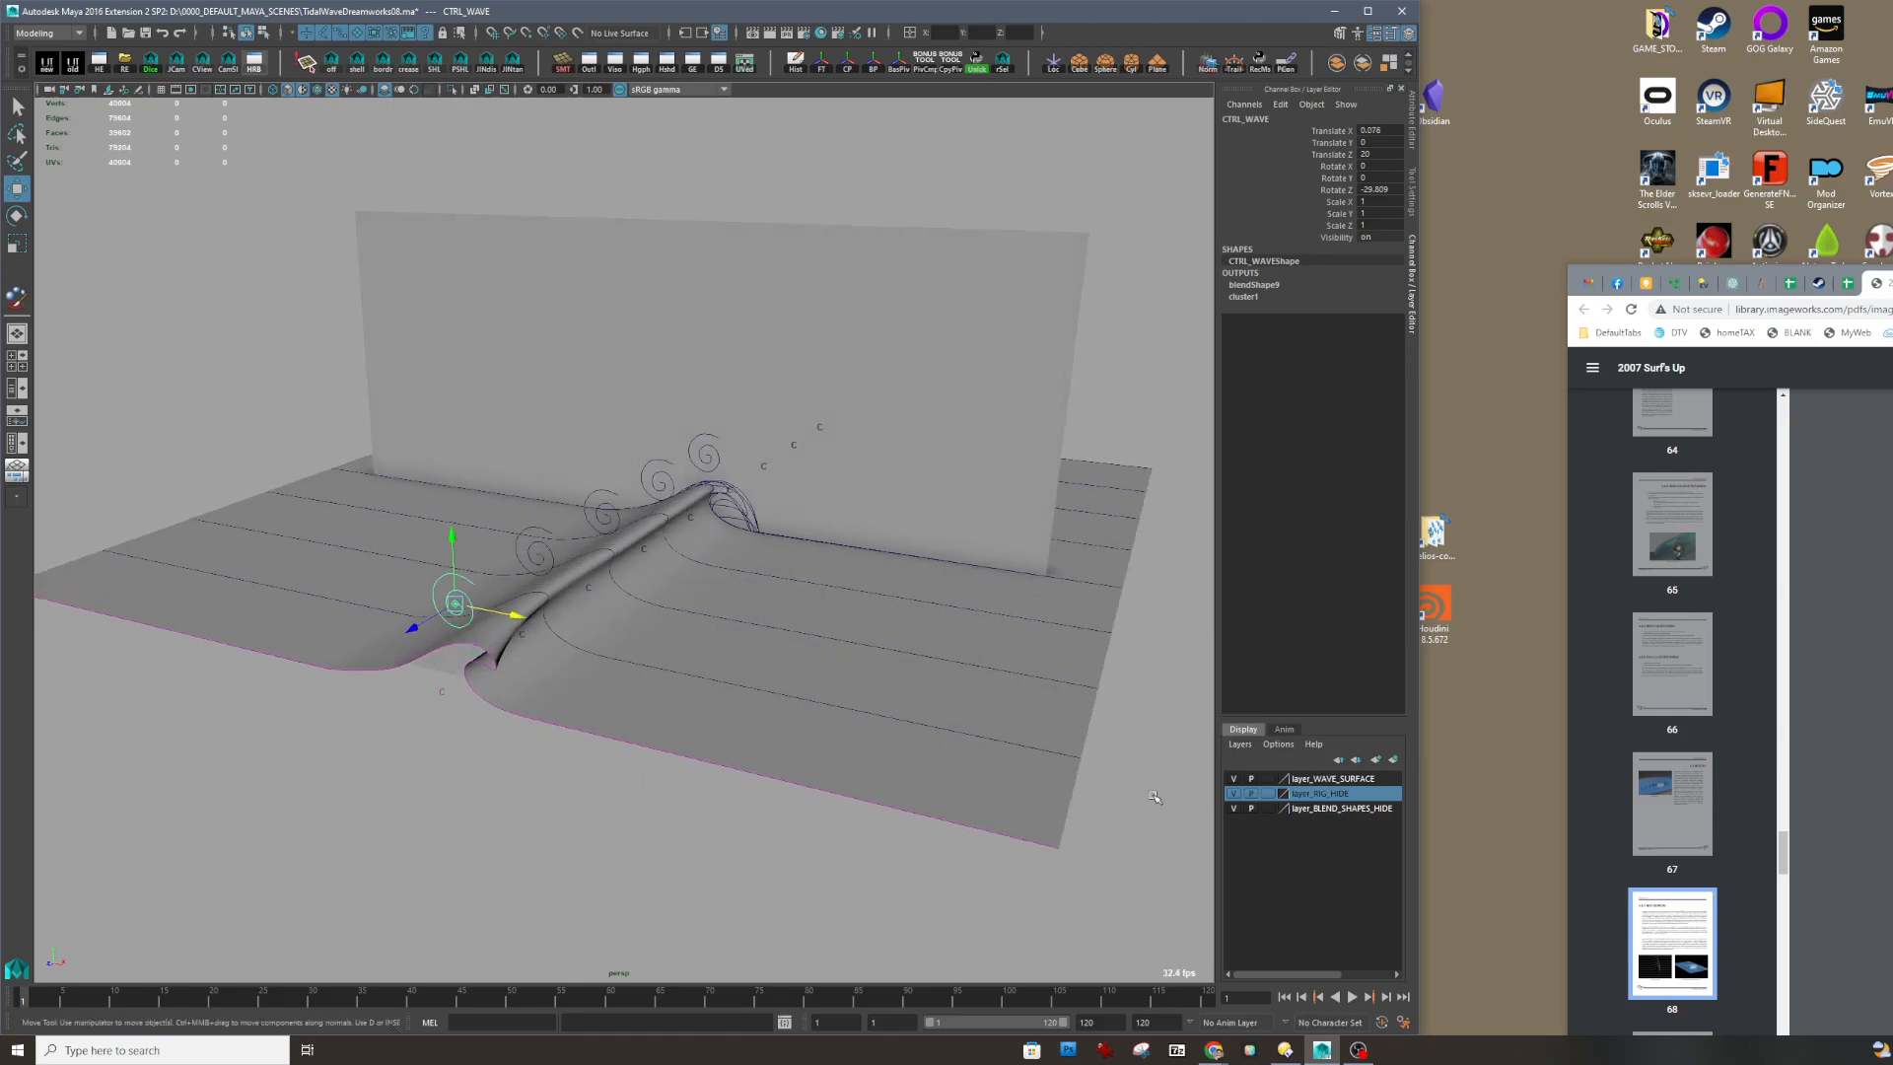
Step: Toggle the visibility of layer_BLEND_SHAPES_HIDE off and back on
click(1234, 808)
alt+drag(900, 749, 808, 680)
click(1233, 808)
Step: Inspect the blend shape profile curves at the wave crest and hide the layer_BLEND_SHAPES_HIDE layer
alt+drag(845, 575, 711, 541)
scroll(710, 541, up, 3)
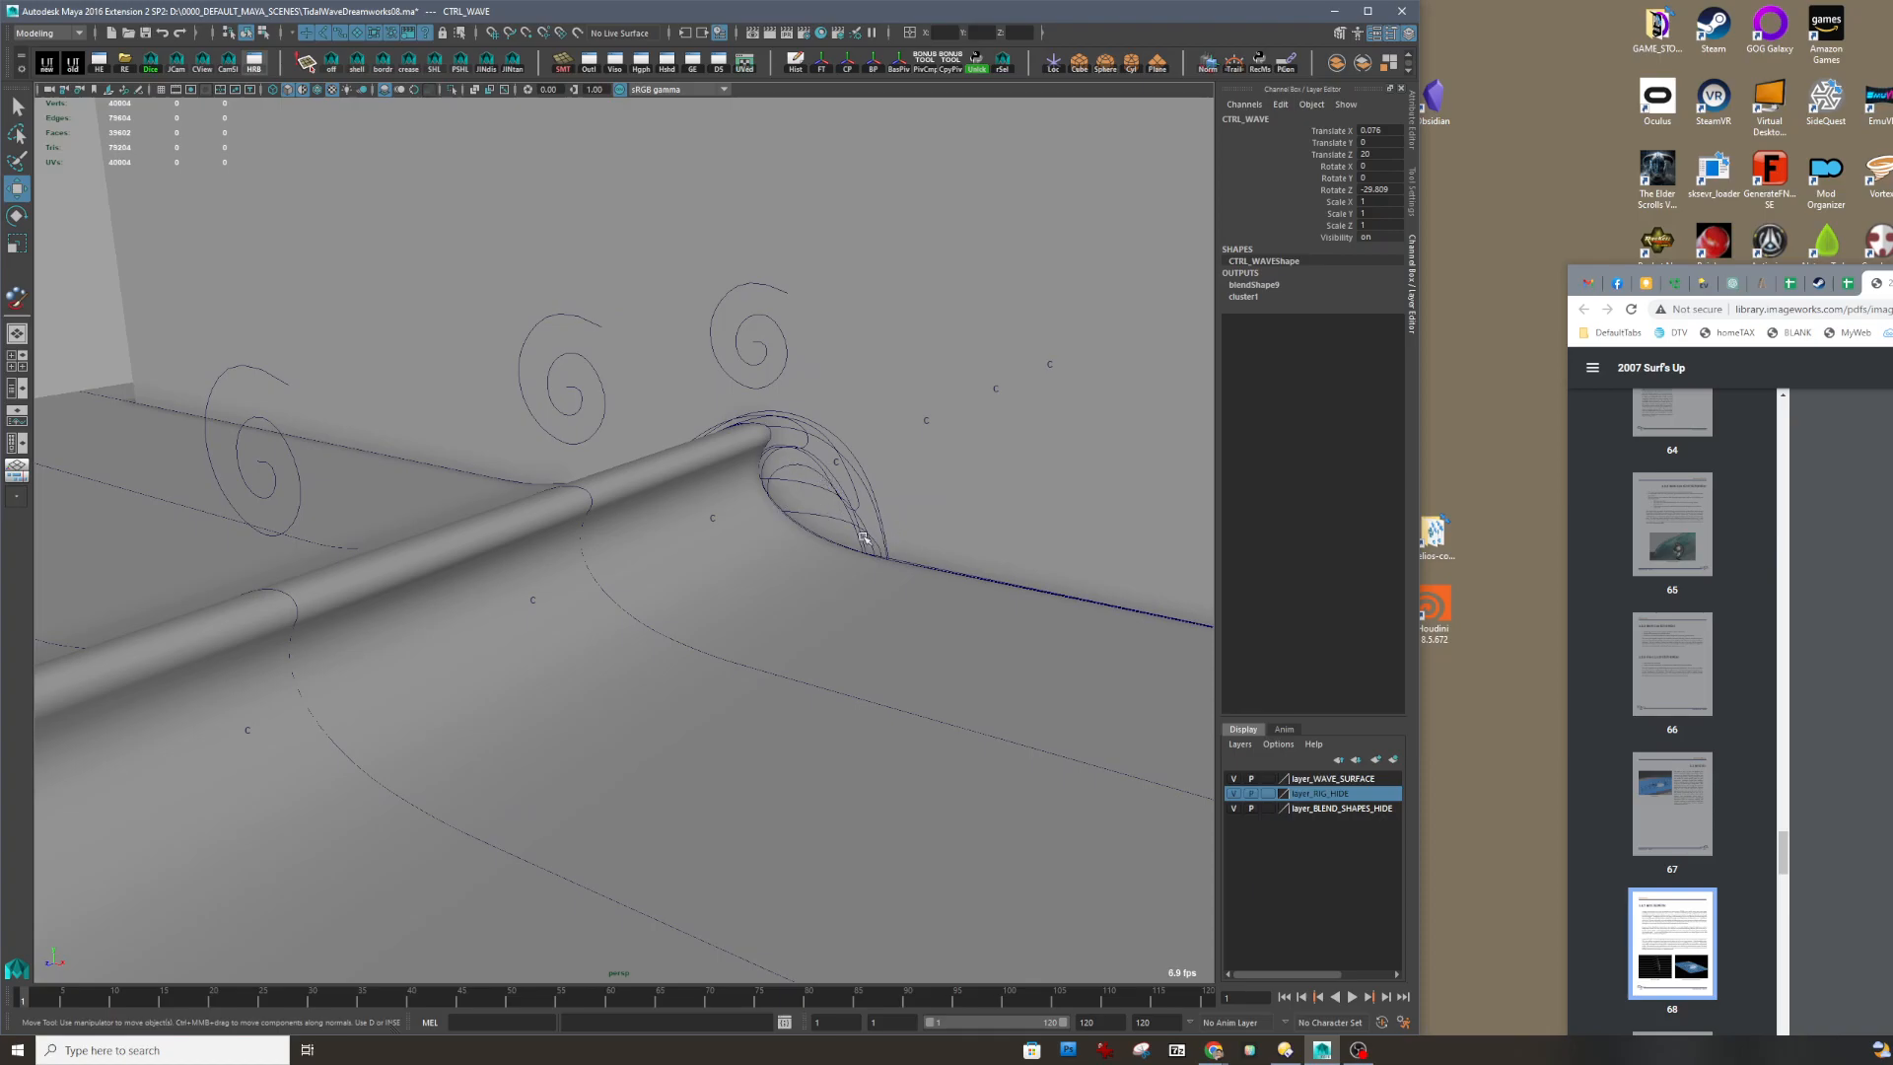
scroll(859, 575, down, 6)
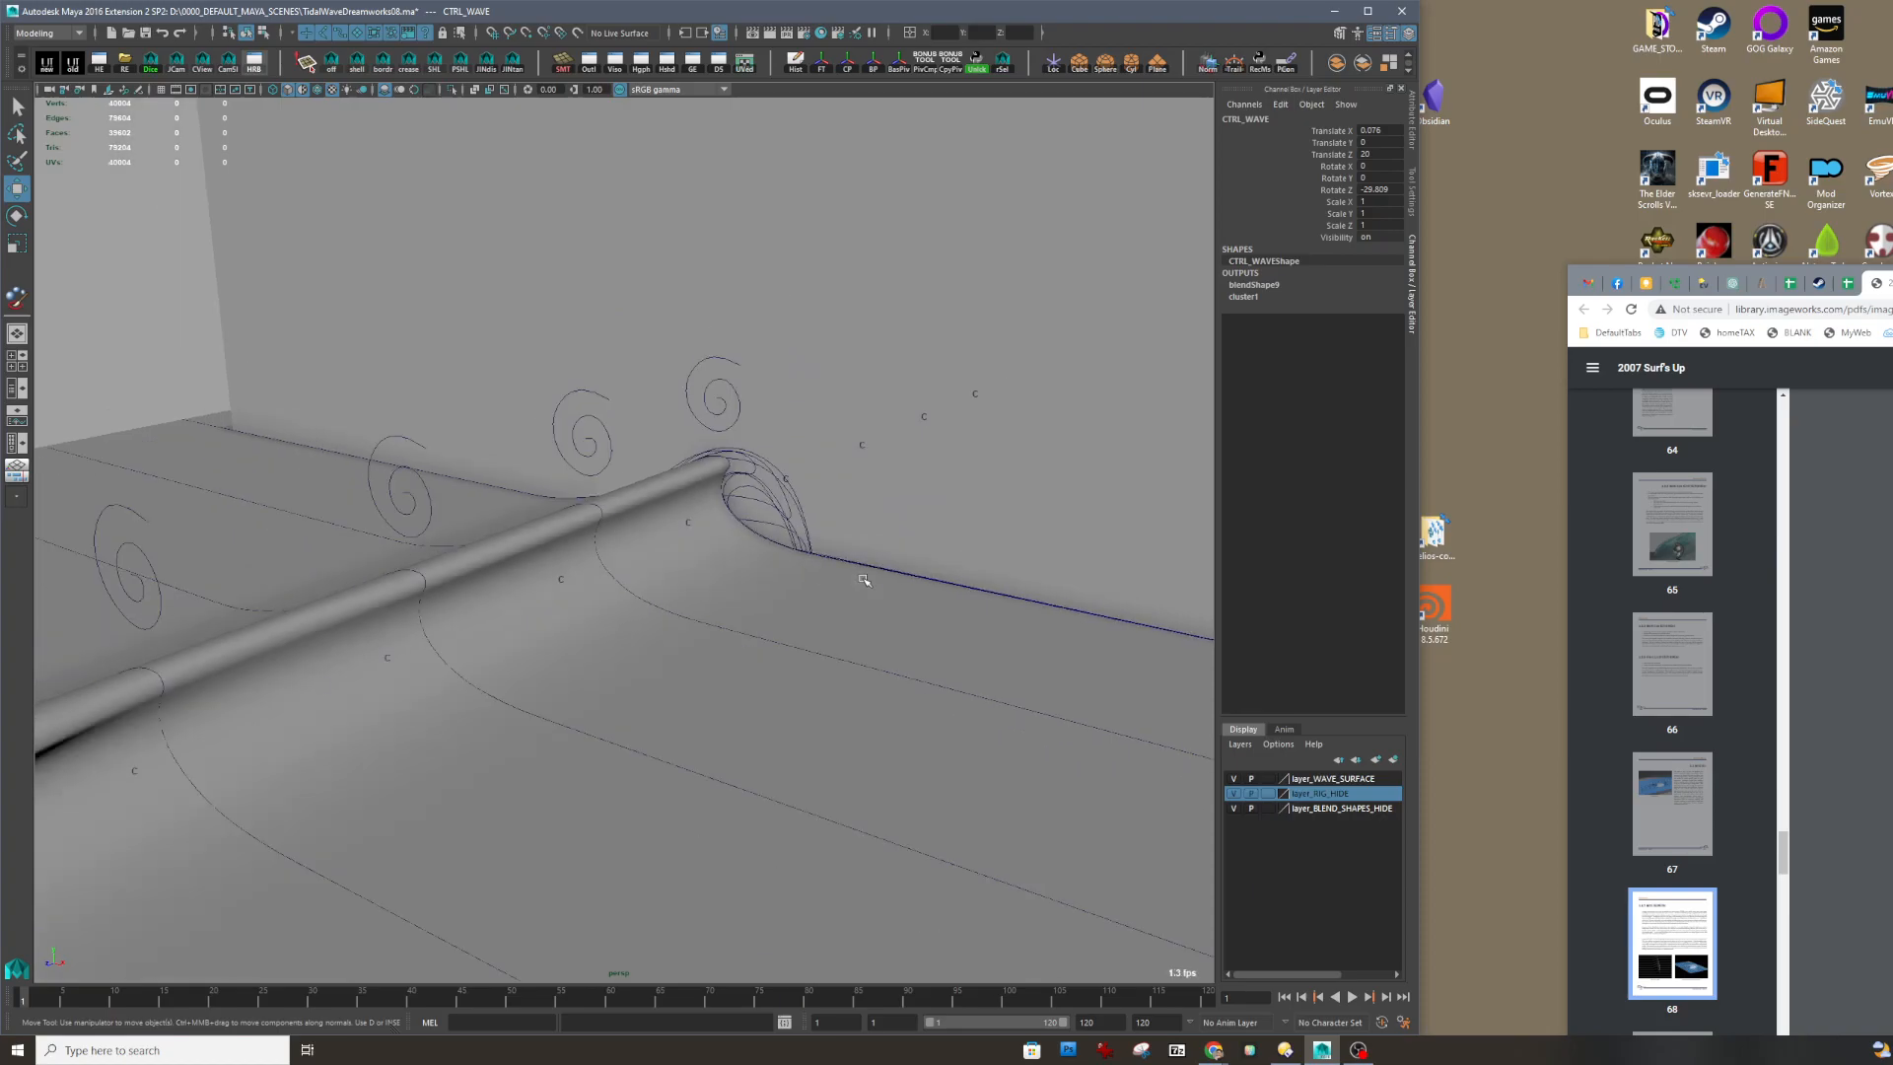
alt+middle_drag(723, 609, 770, 603)
scroll(733, 593, up, 3)
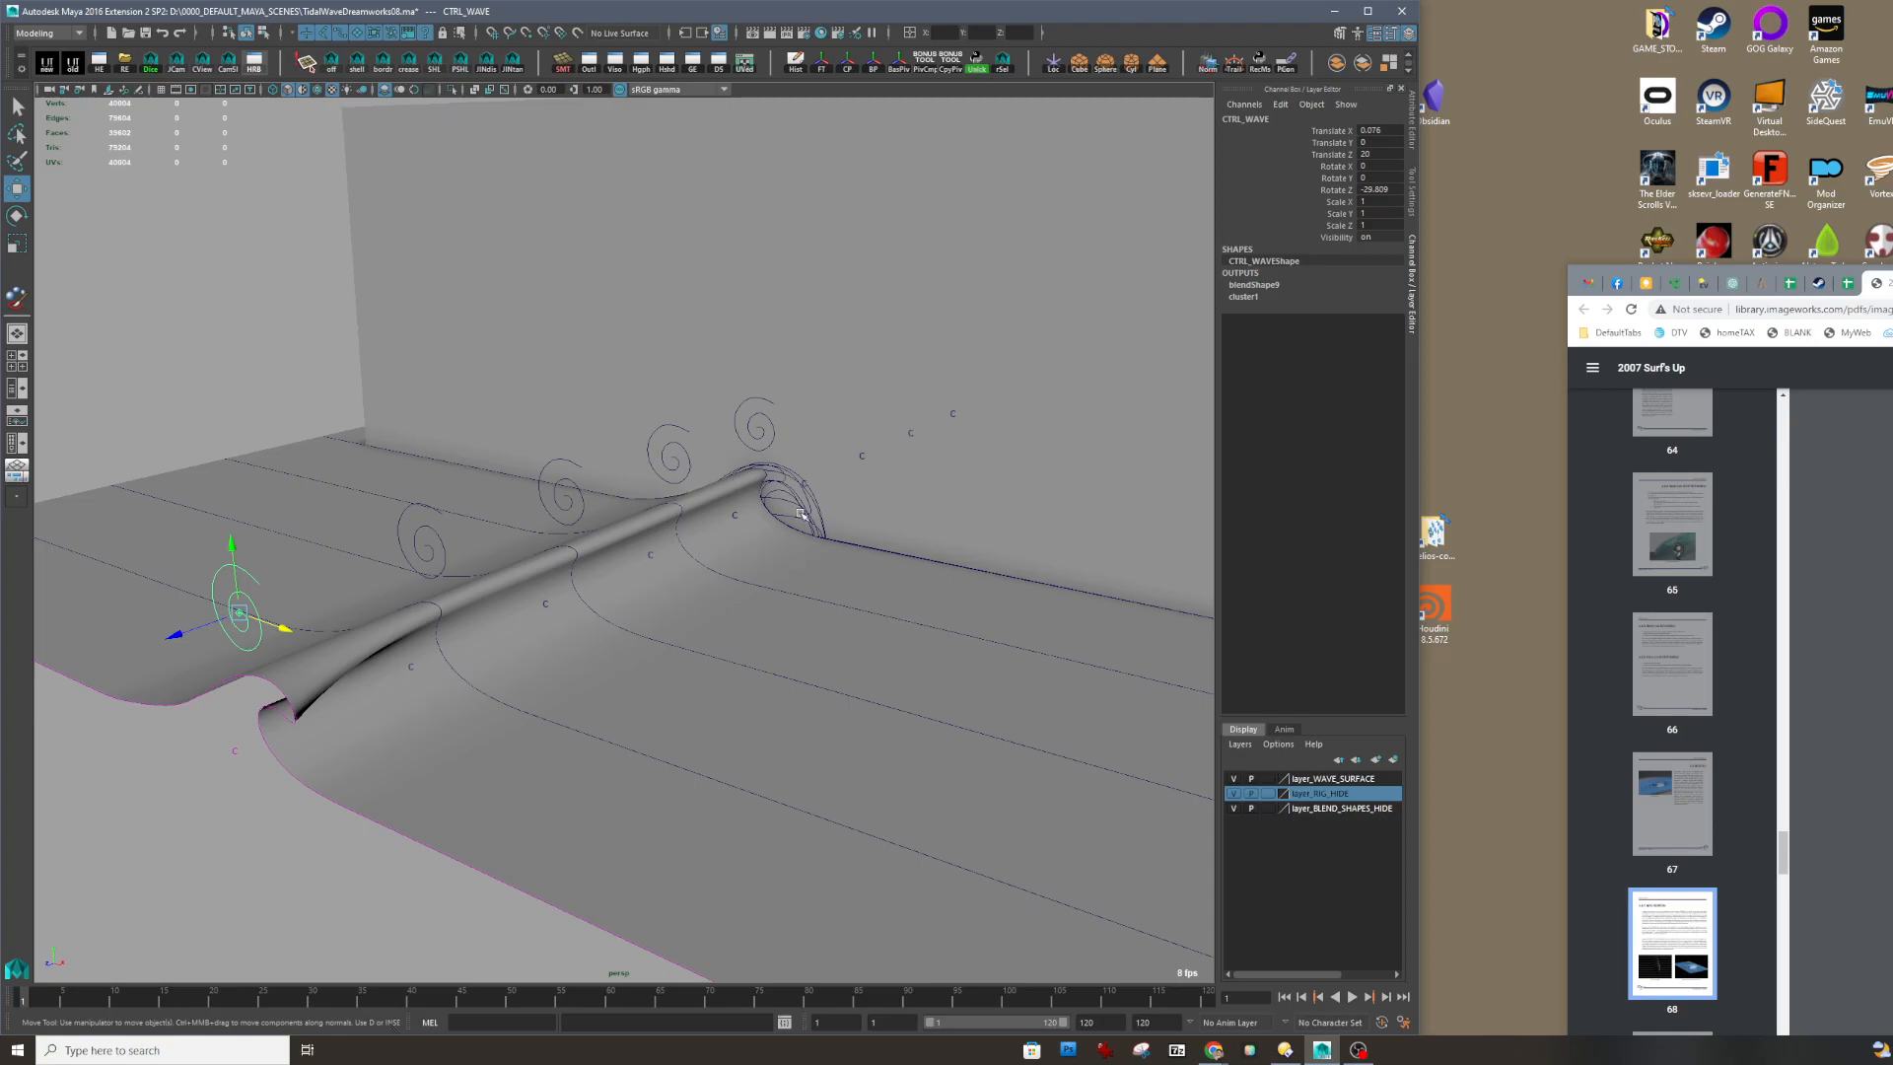
click(1233, 809)
alt+drag(577, 764, 631, 747)
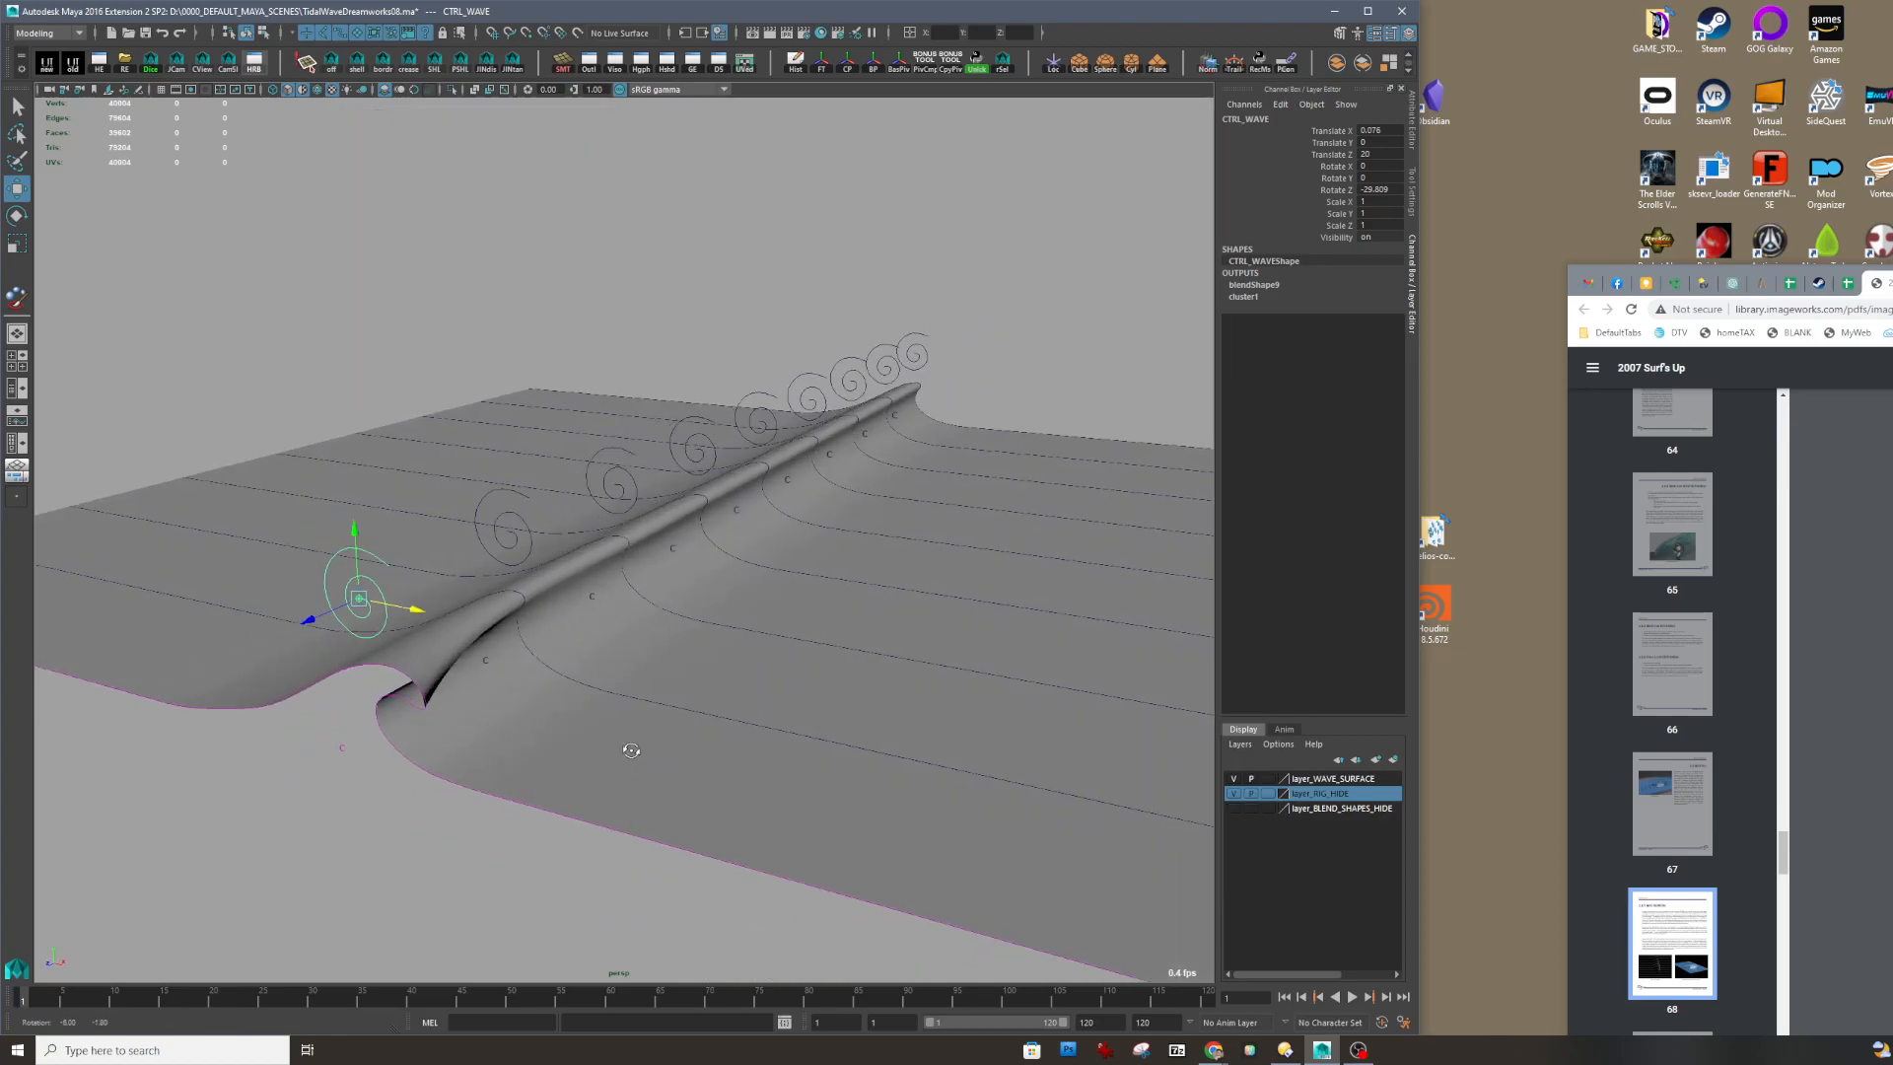
Step: Rotate the near-end control CTRL_WAVE slightly about Z to adjust the curl of the wave's front edge
key(e)
drag(383, 568, 386, 561)
alt+drag(806, 797, 591, 723)
Step: Select the WaveSurface mesh to view its wireframe and clear the selection again
click(510, 715)
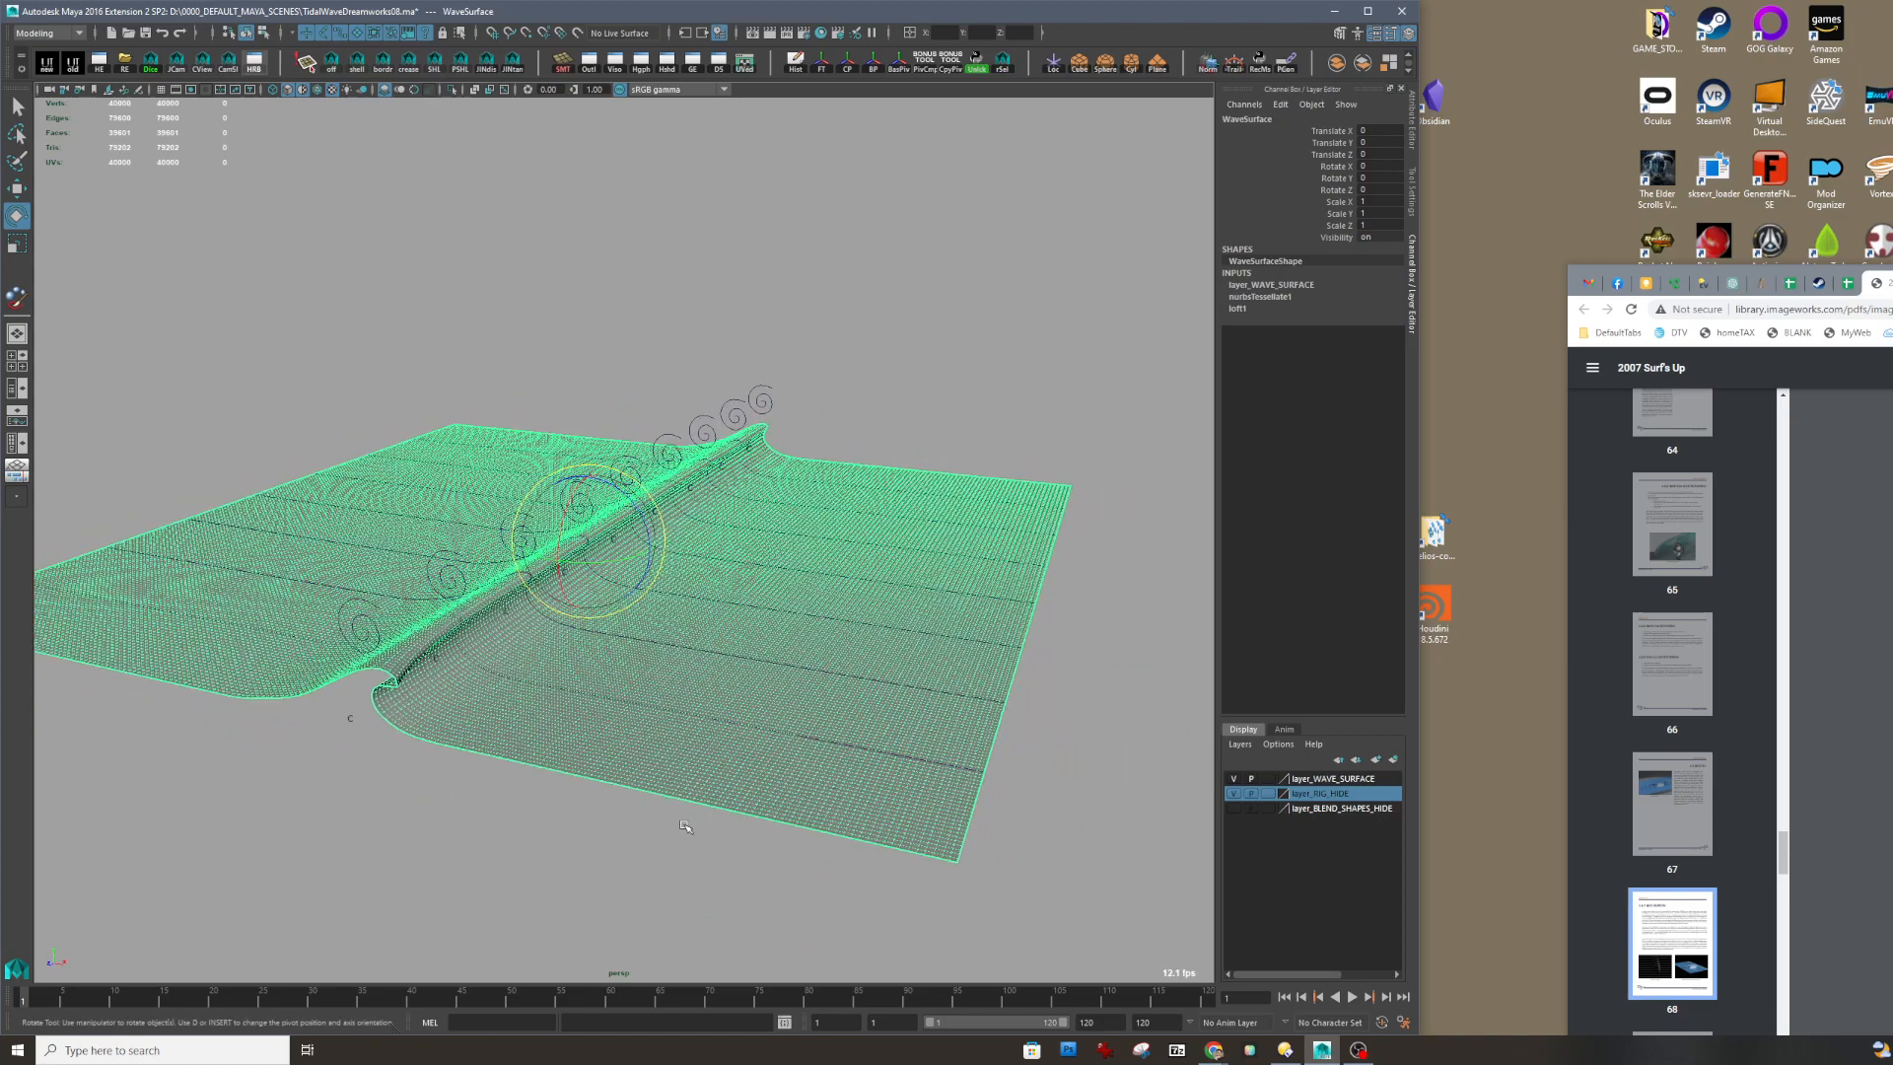
key(q)
shift+click(519, 570)
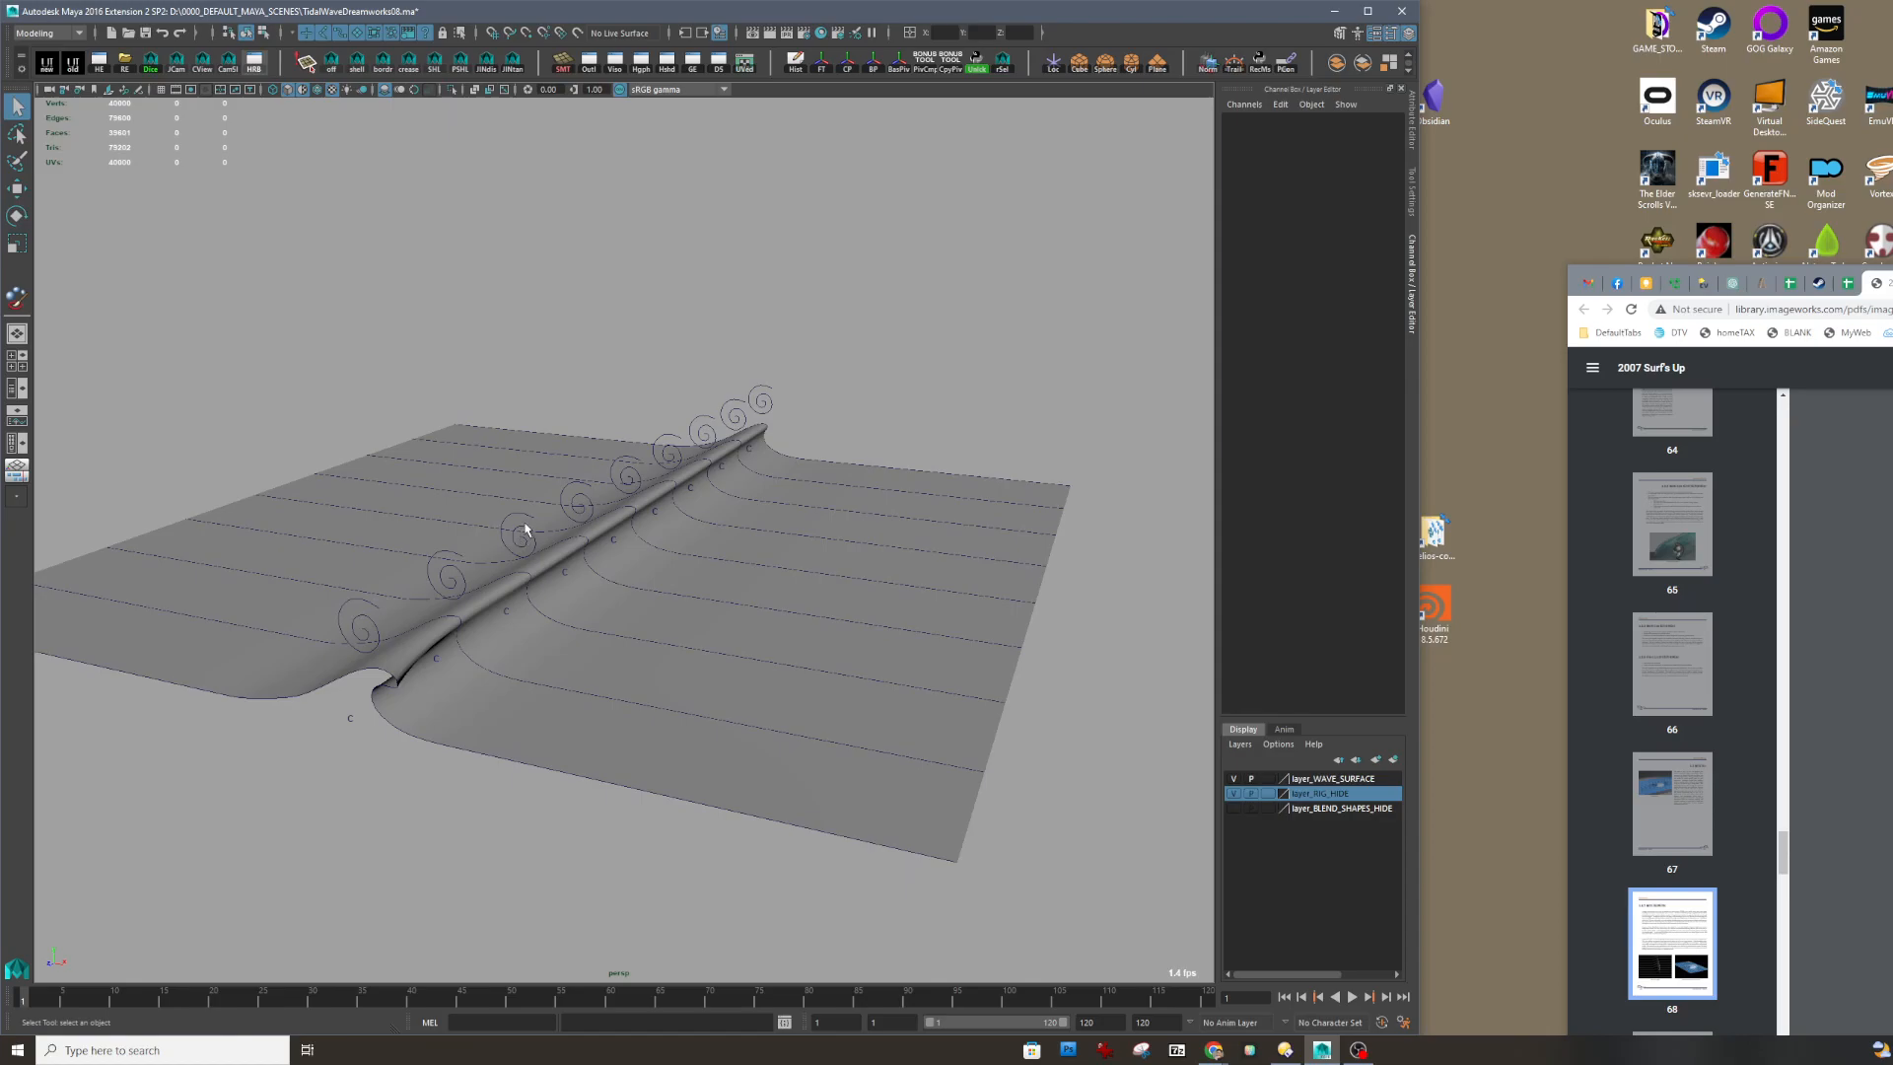
Step: Rotate the third spiral control from the near end about Z to about -35 degrees to bulge that section of the crest
click(523, 532)
alt+drag(522, 532, 643, 621)
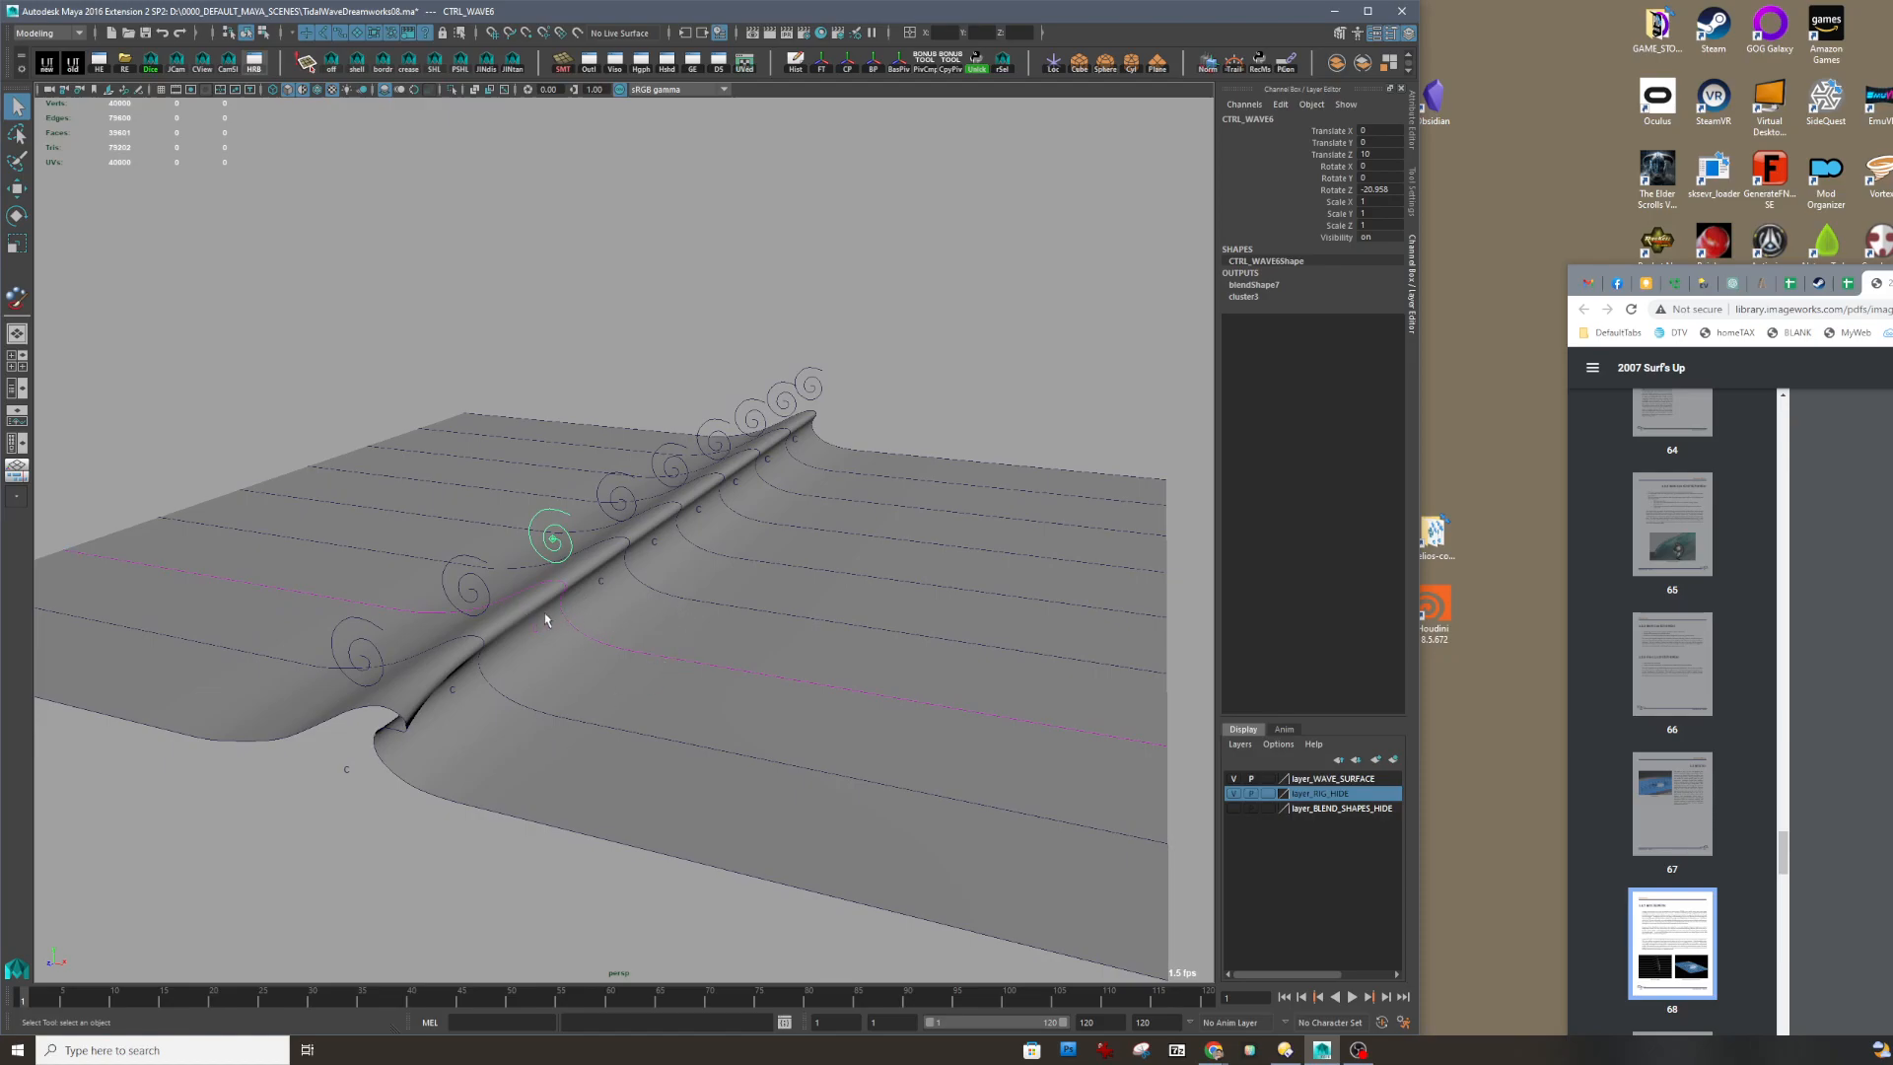
key(e)
drag(616, 532, 589, 611)
alt+drag(708, 684, 712, 672)
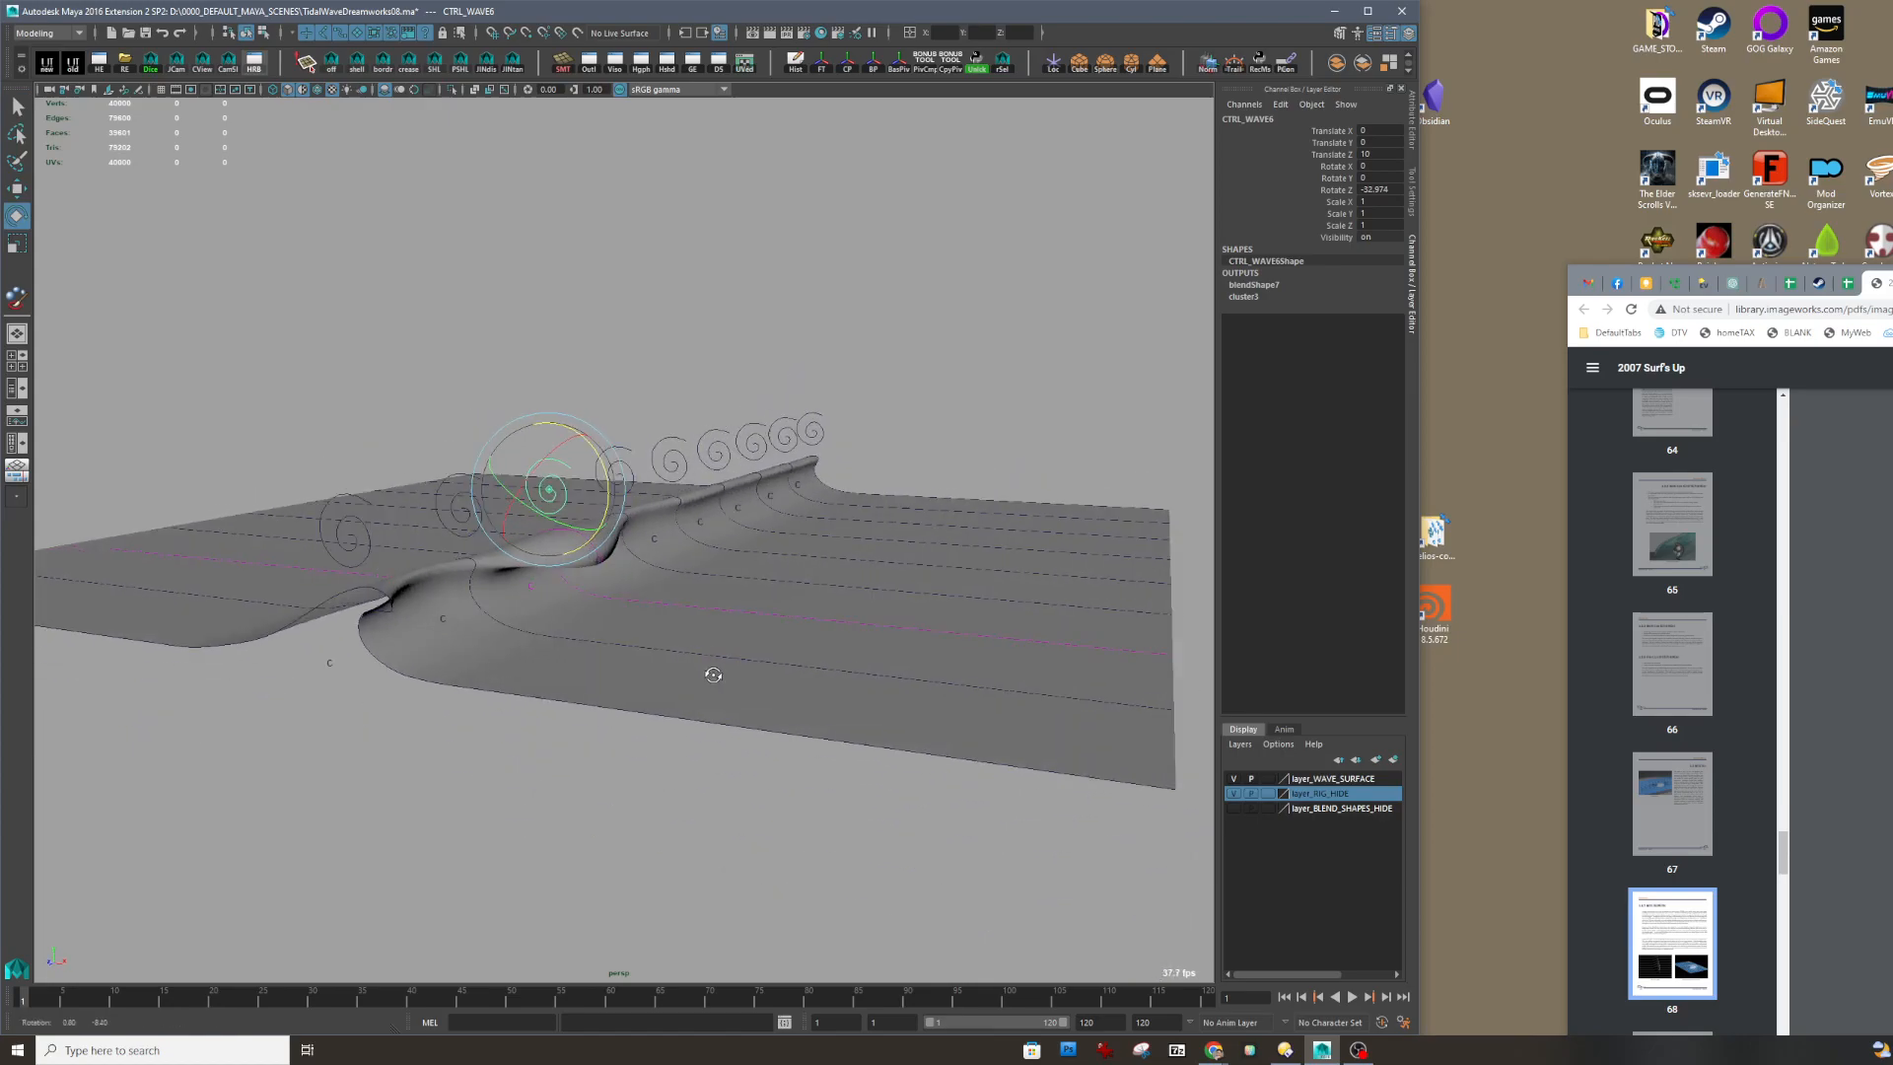
drag(599, 454, 597, 461)
alt+drag(582, 606, 726, 642)
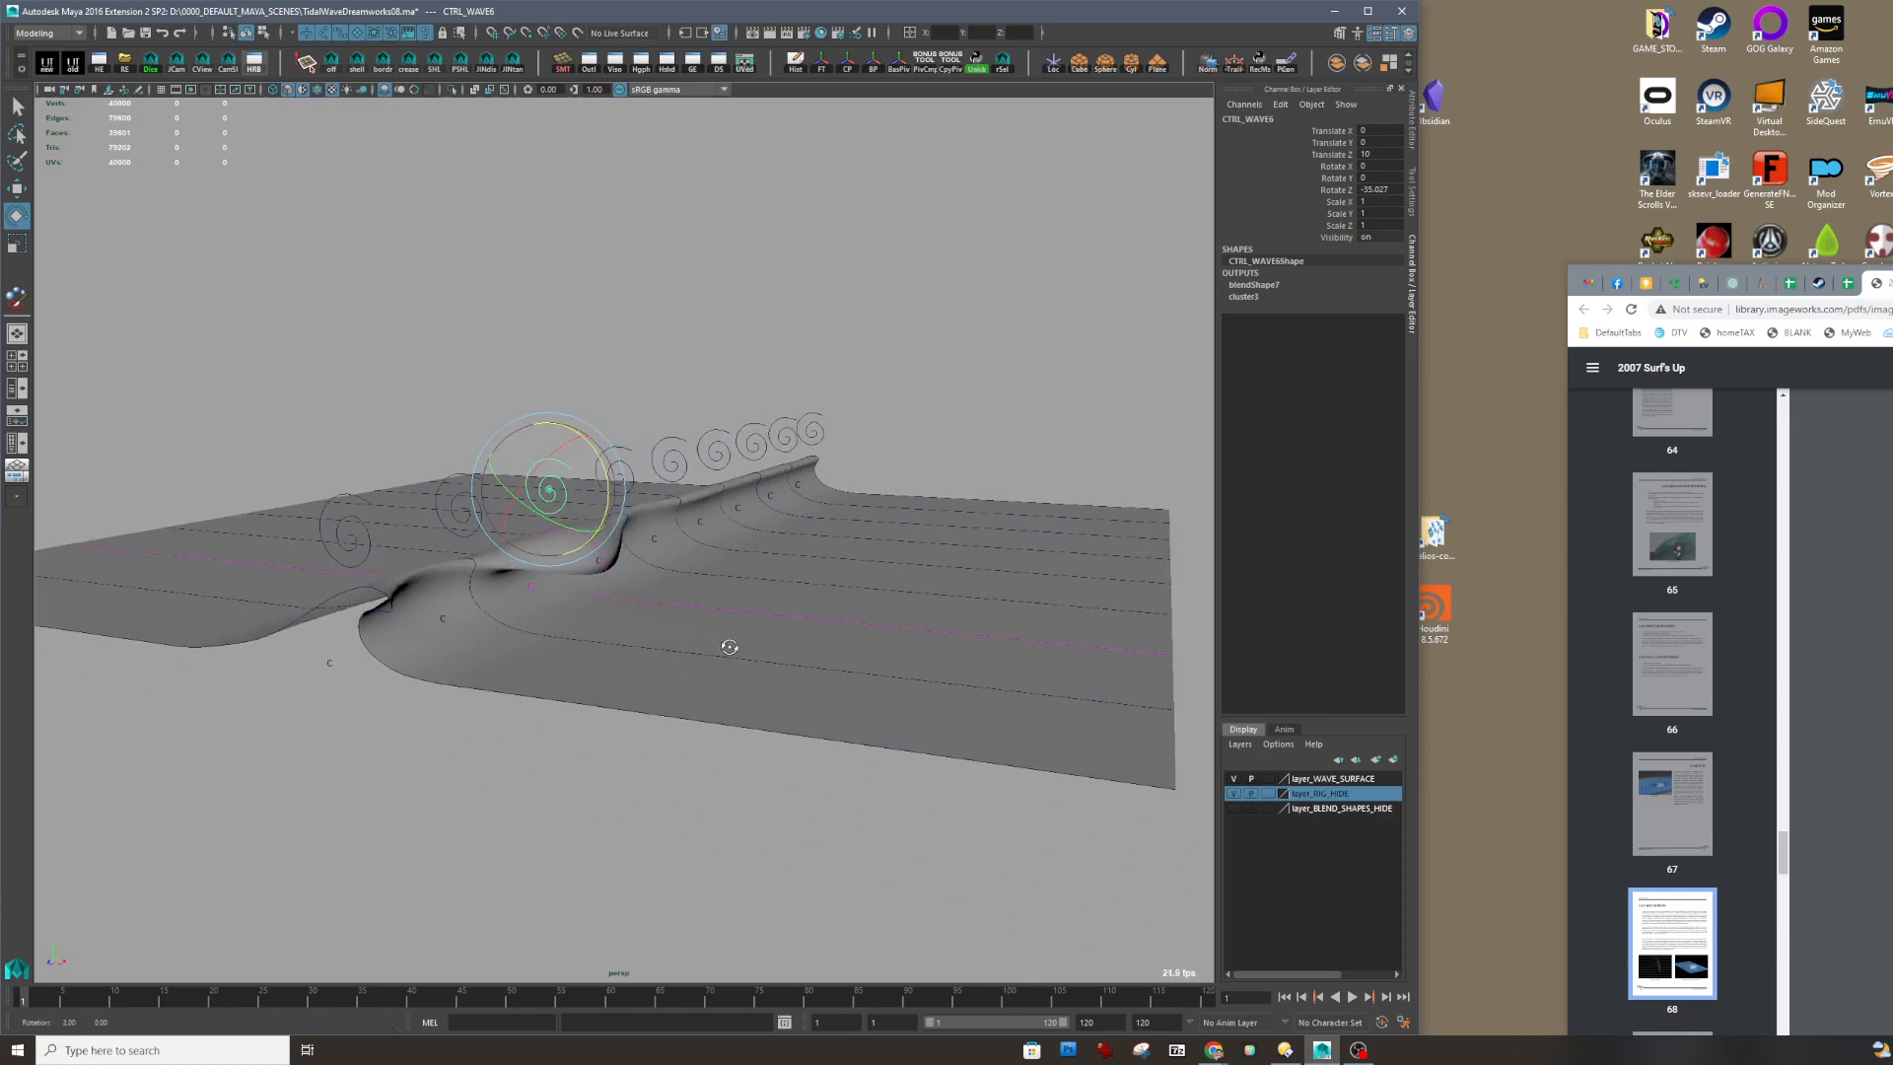
Step: Rotate the middle spiral control about Z to about -37.3 degrees to curl the crest at the wave's centre
click(727, 453)
key(w)
key(e)
drag(726, 453, 730, 442)
alt+drag(744, 538, 801, 521)
key(q)
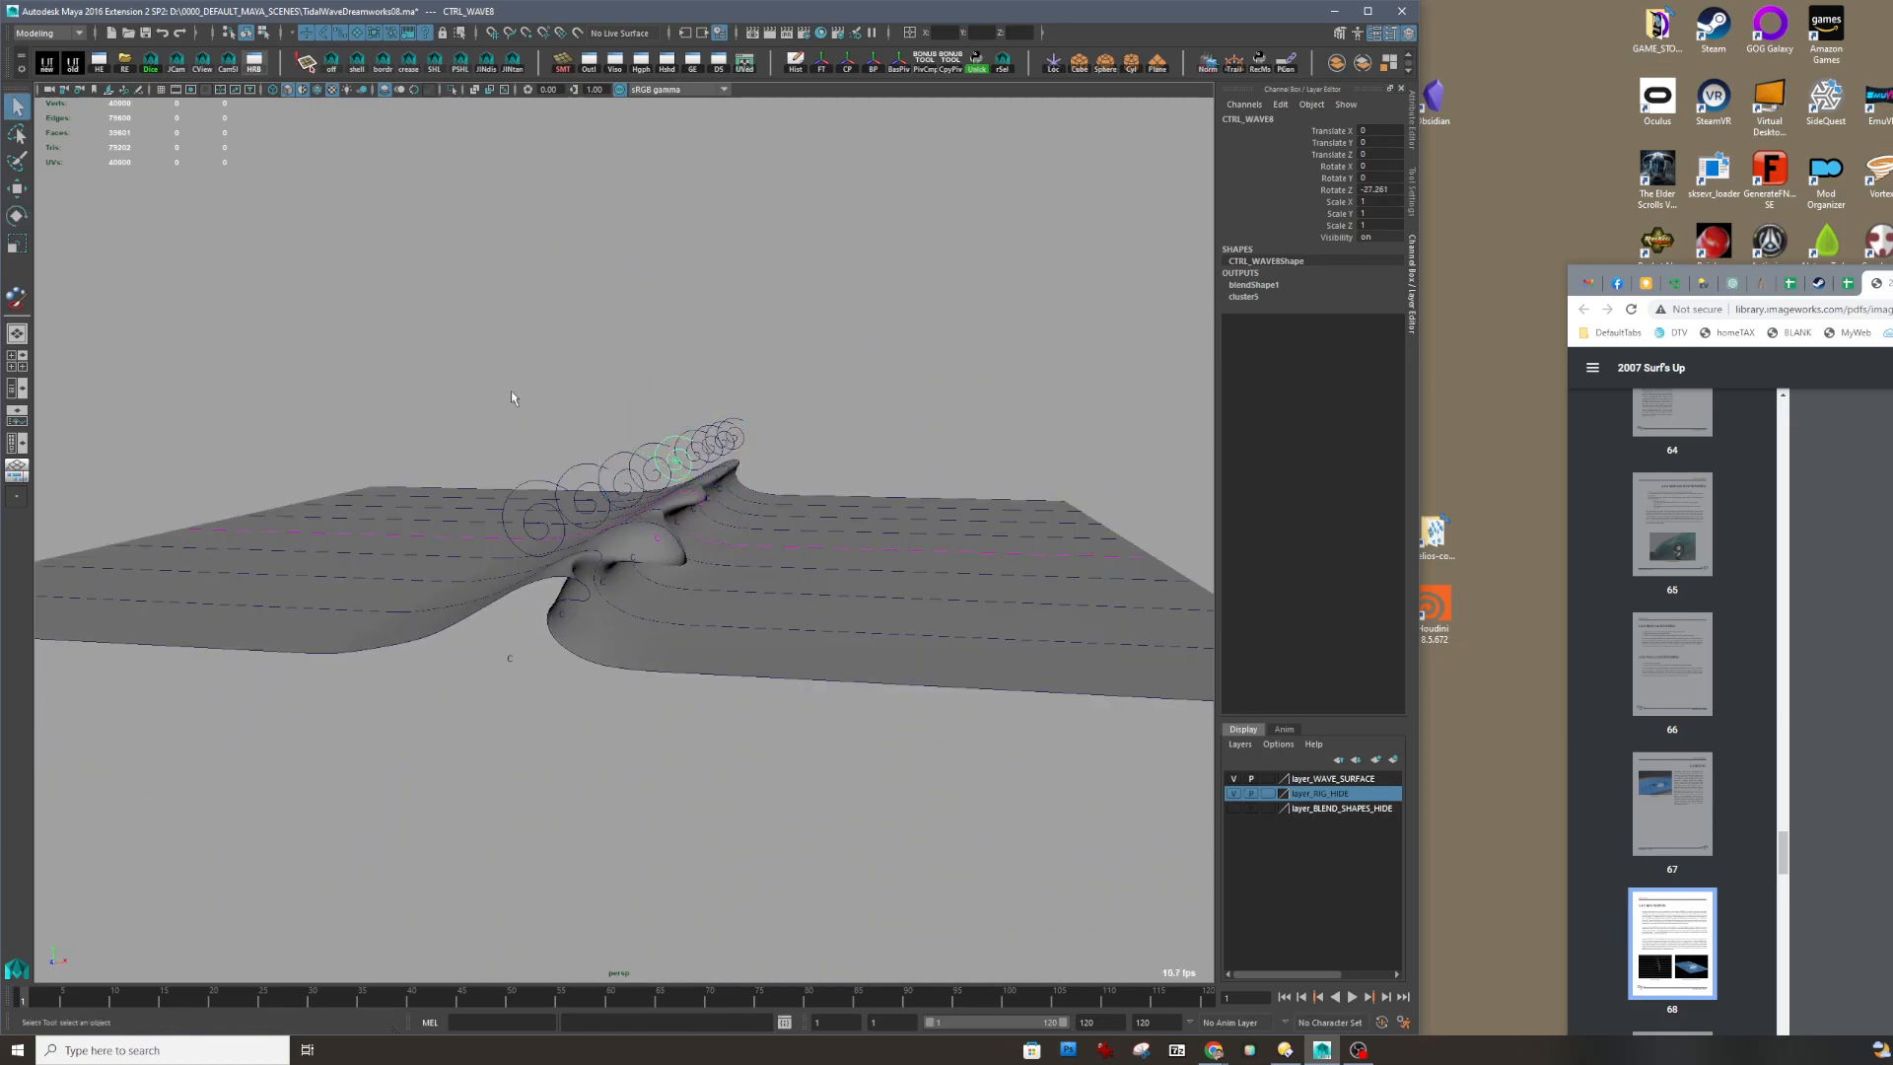
Step: Select all the spiral controls along the crest and rotate them together about Z to about -28 degrees
alt+drag(543, 408, 546, 398)
drag(492, 332, 751, 464)
alt+drag(751, 464, 770, 473)
key(w)
key(e)
mouse_move(796, 404)
mouse_down()
mouse_move(793, 429)
mouse_move(749, 431)
mouse_move(744, 411)
mouse_move(787, 406)
mouse_up()
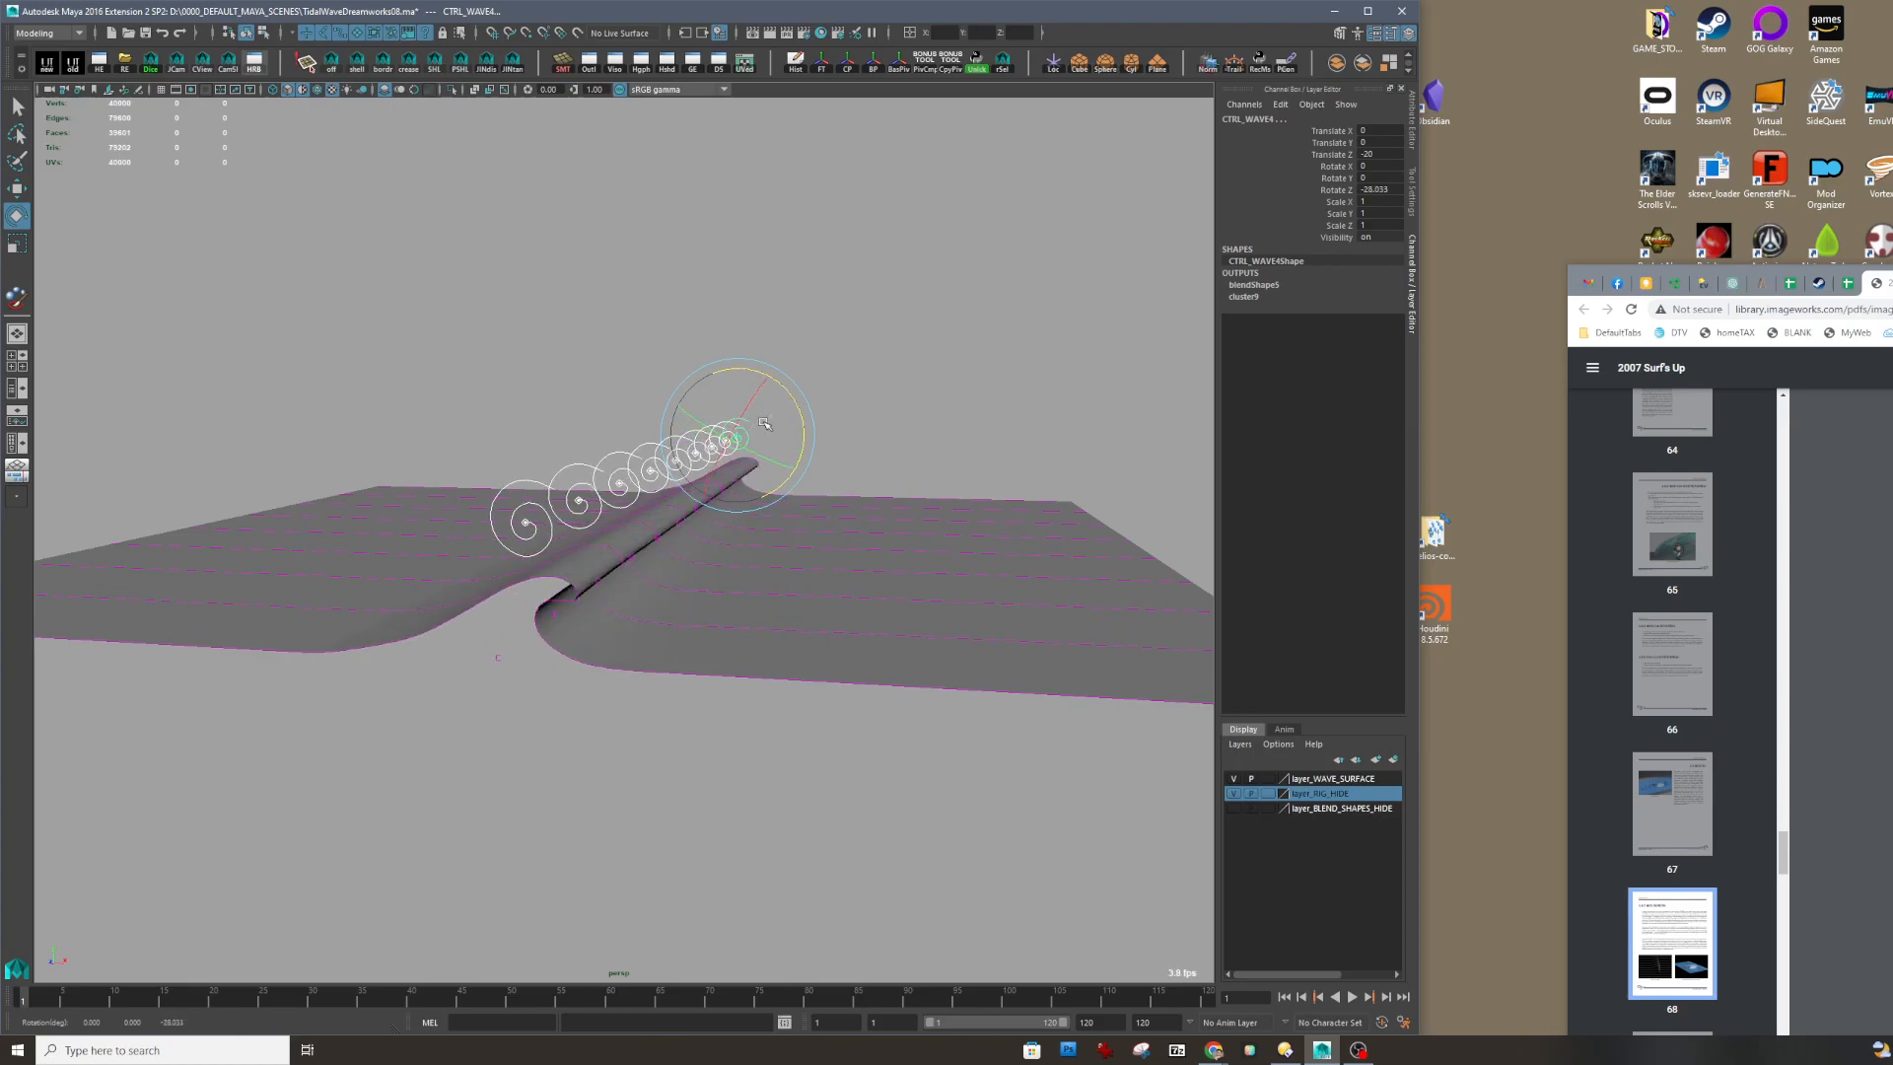
click(1347, 1053)
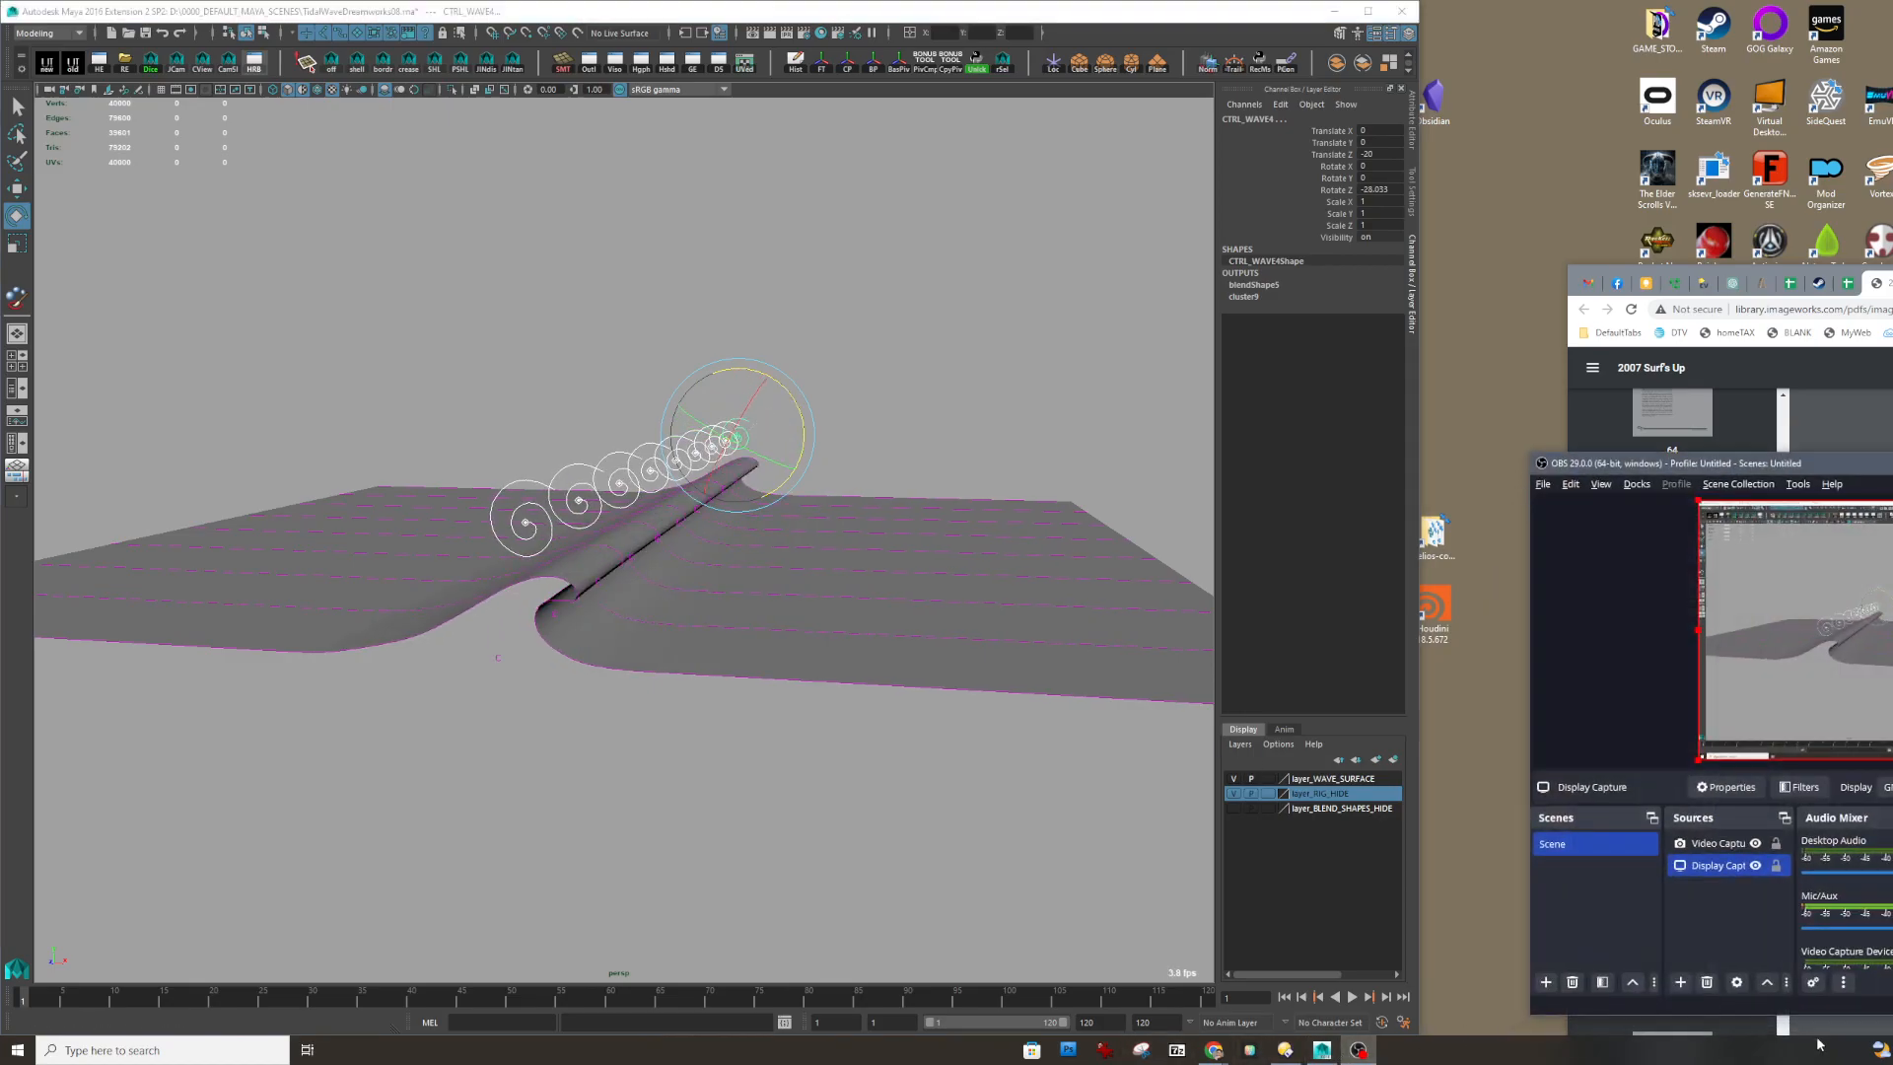